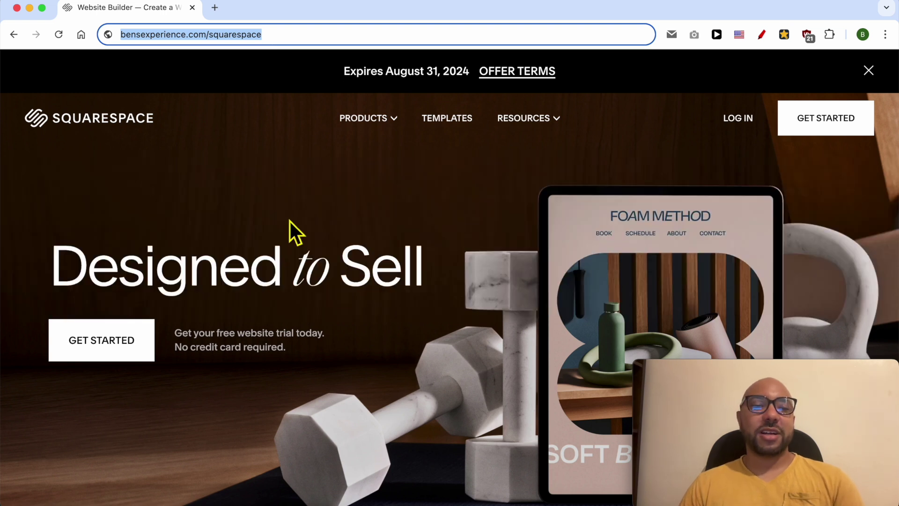
Start a new Squarespace website and set its topic to Restaurants.
{"action": "left_click", "coordinate": [160, 203]}
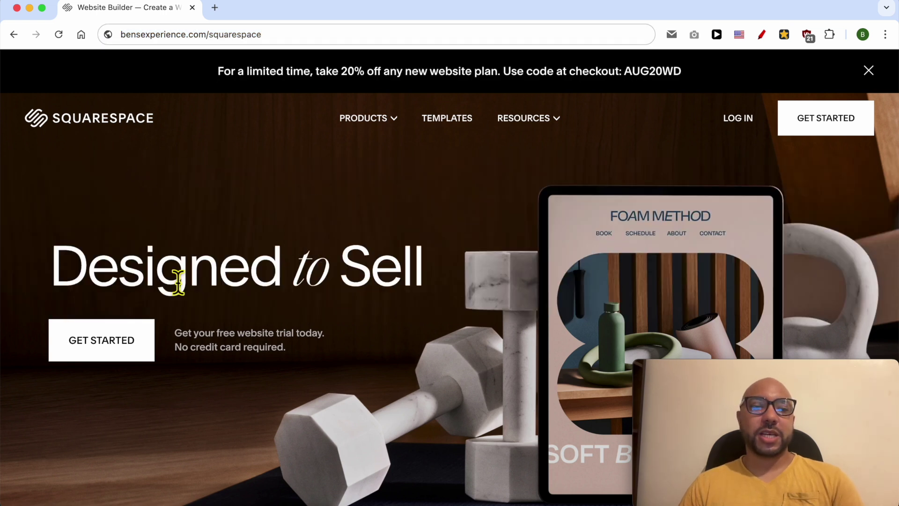
{"action": "left_click", "coordinate": [121, 349]}
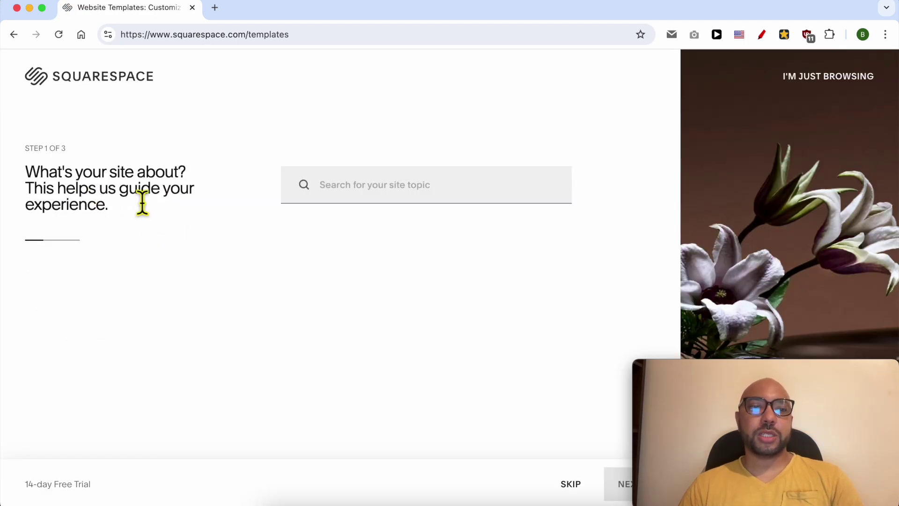
{"action": "left_click", "coordinate": [373, 200]}
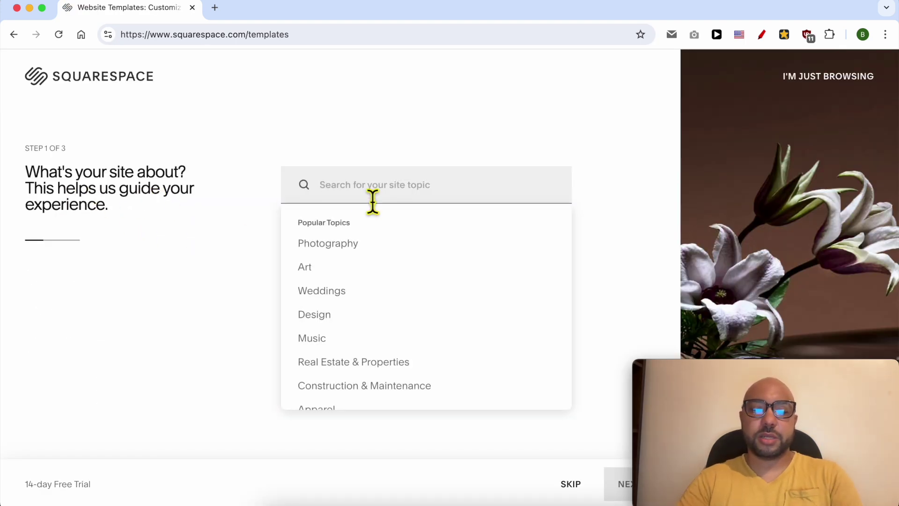
{"action": "type", "text": "restaurant"}
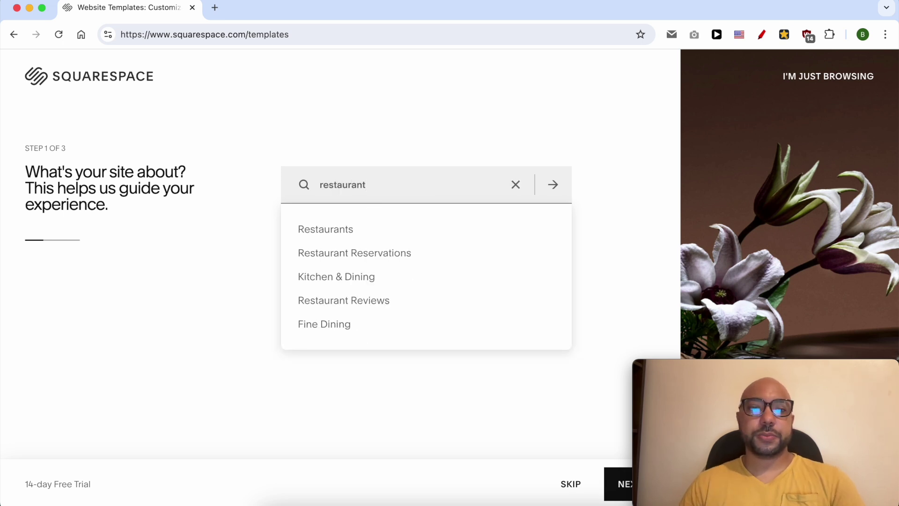
{"action": "left_click", "coordinate": [365, 231]}
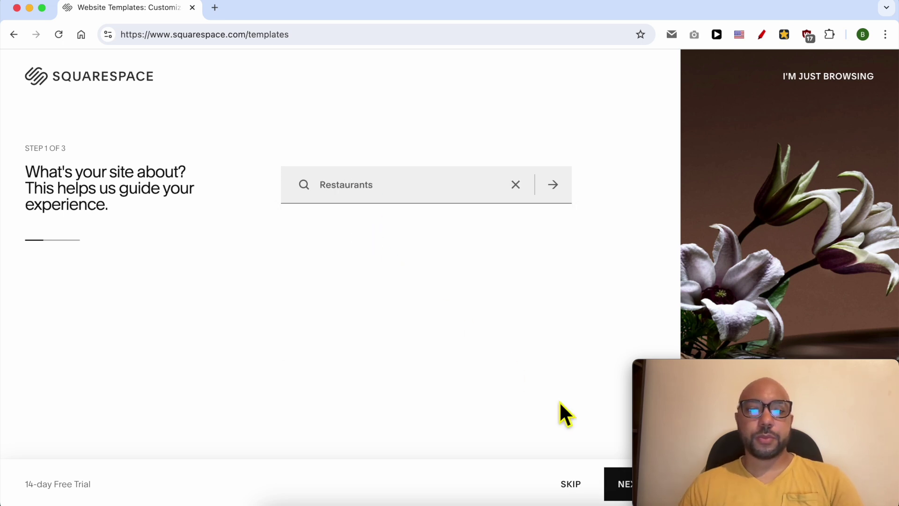
{"action": "left_click_drag", "start_coordinate": [712, 392], "coordinate": [819, 381]}
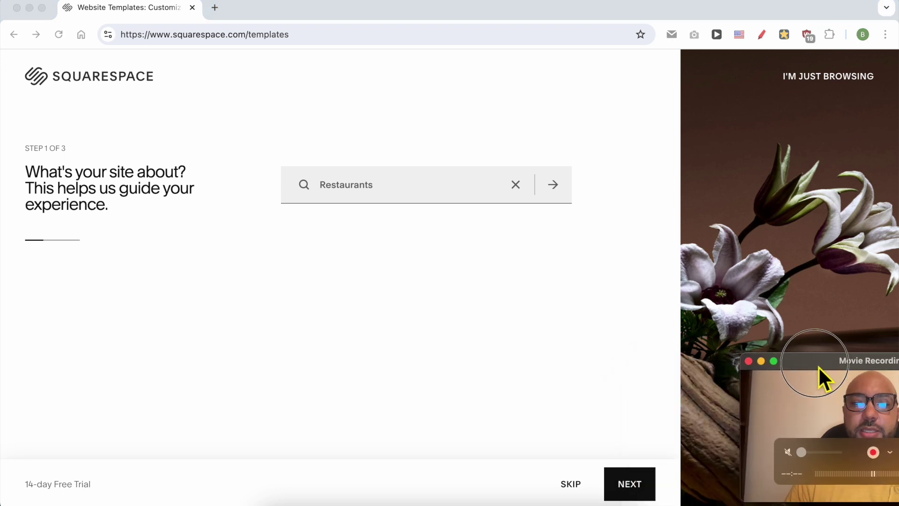
{"action": "left_click", "coordinate": [655, 476]}
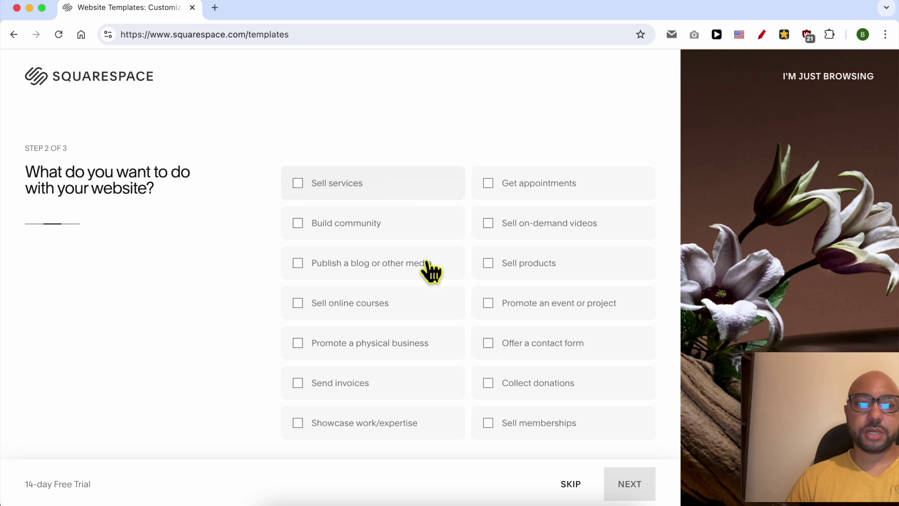
Skip the website goals question and start creating the site with Blueprint AI.
{"action": "left_click", "coordinate": [576, 485]}
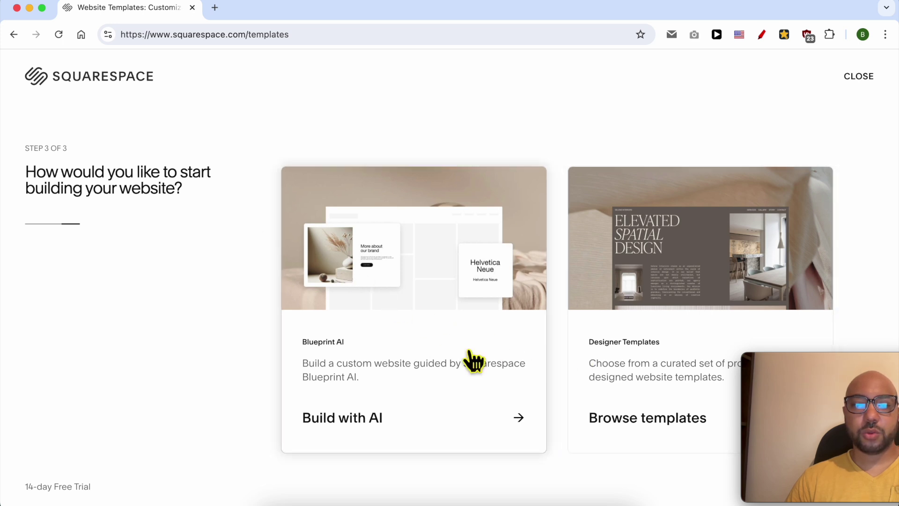
{"action": "left_click", "coordinate": [392, 287]}
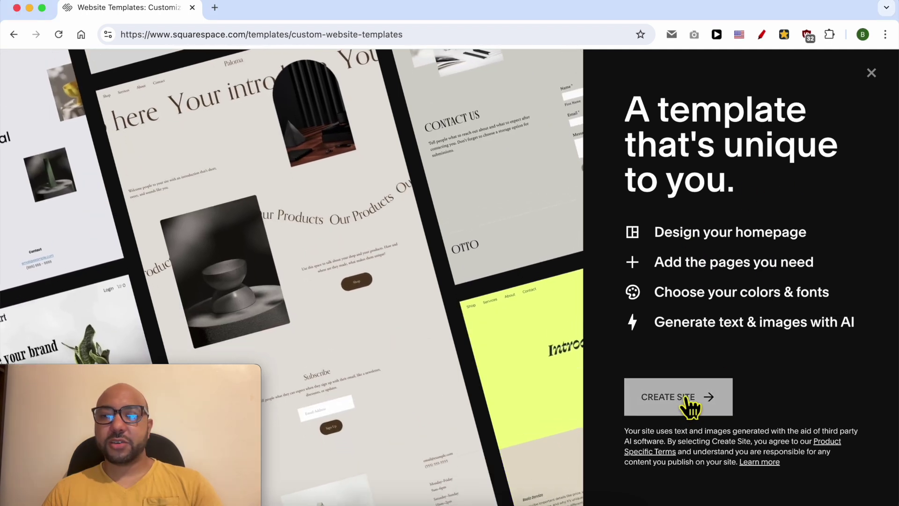
{"action": "left_click", "coordinate": [685, 398]}
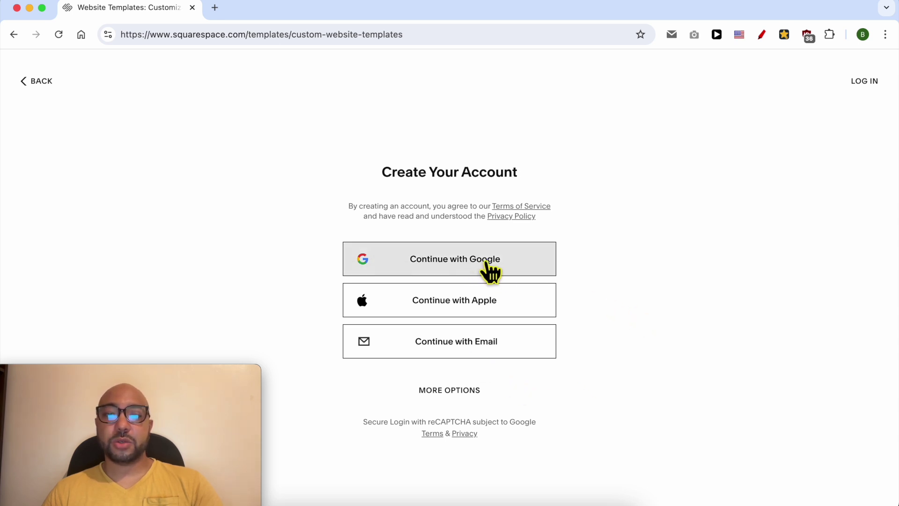
Create an account by email, entering the first name, last name, email address and account password.
{"action": "left_click", "coordinate": [476, 349]}
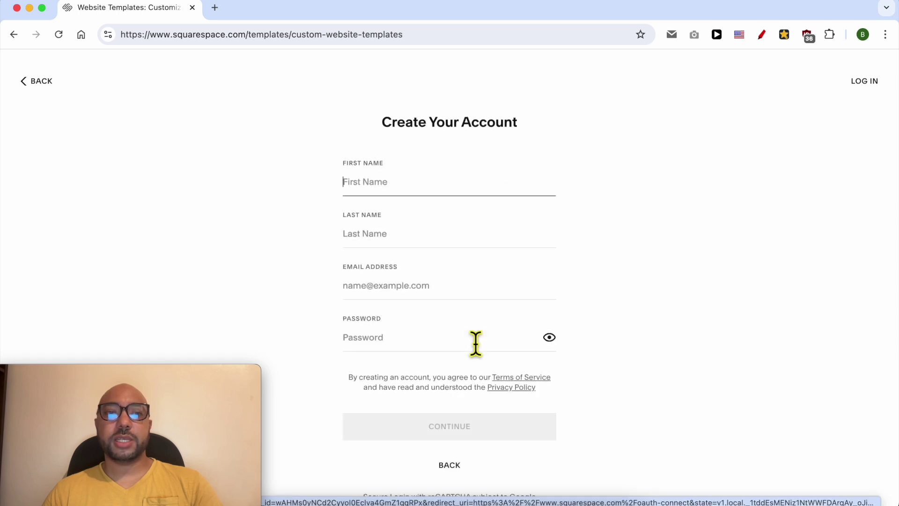
{"action": "left_click", "coordinate": [406, 194]}
{"action": "type", "text": "Be"}
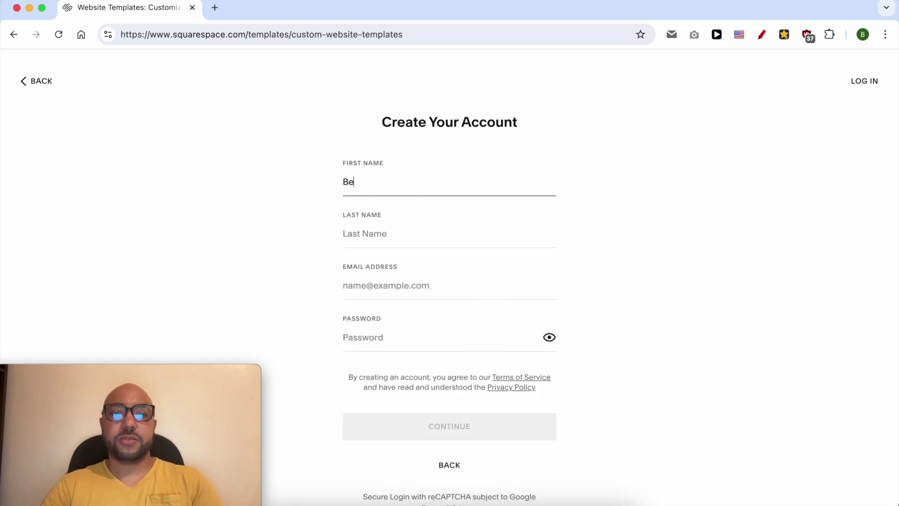
{"action": "type", "text": "Ben"}
{"action": "key", "text": "Tab"}
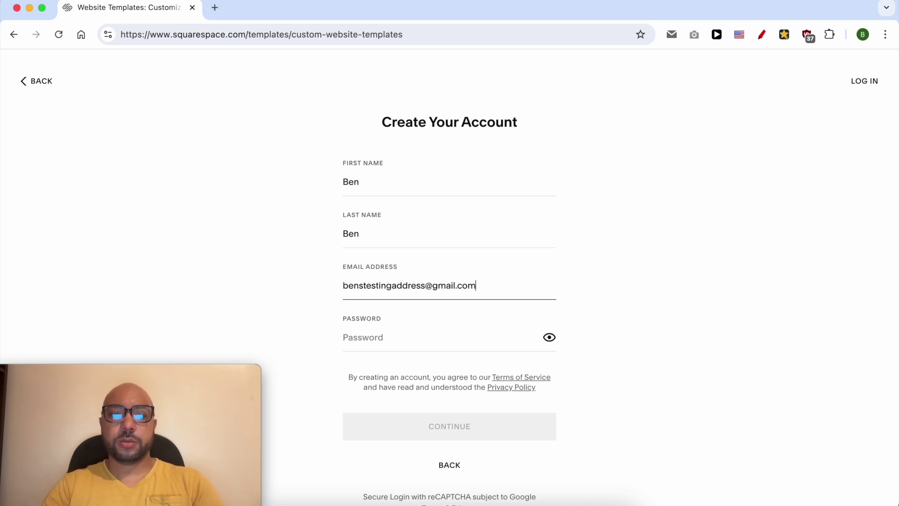
{"action": "left_click", "coordinate": [403, 344]}
{"action": "type", "text": "••"}
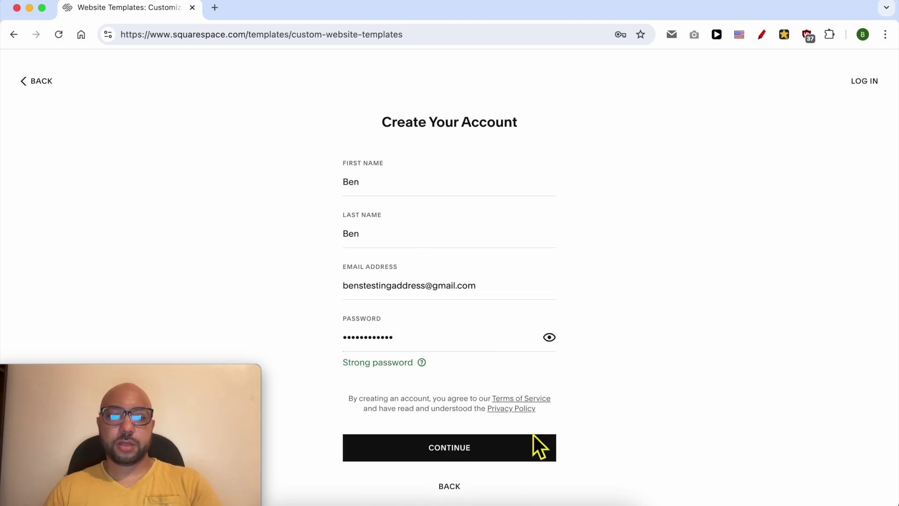
{"action": "left_click", "coordinate": [483, 450]}
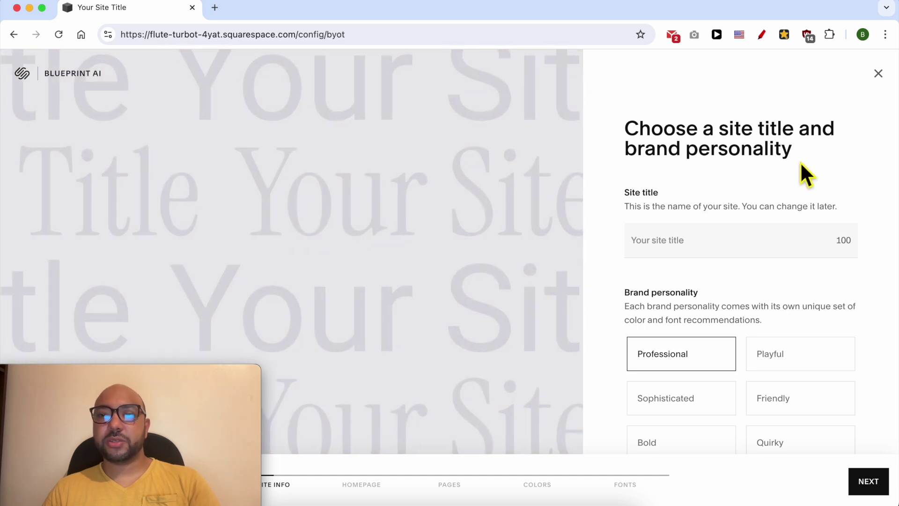
Title the site "Pine Retaurant", keep the Professional brand personality and proceed to the homepage setup.
{"action": "left_click", "coordinate": [670, 217]}
{"action": "left_click_drag", "start_coordinate": [670, 216], "coordinate": [847, 221]}
{"action": "left_click", "coordinate": [696, 253]}
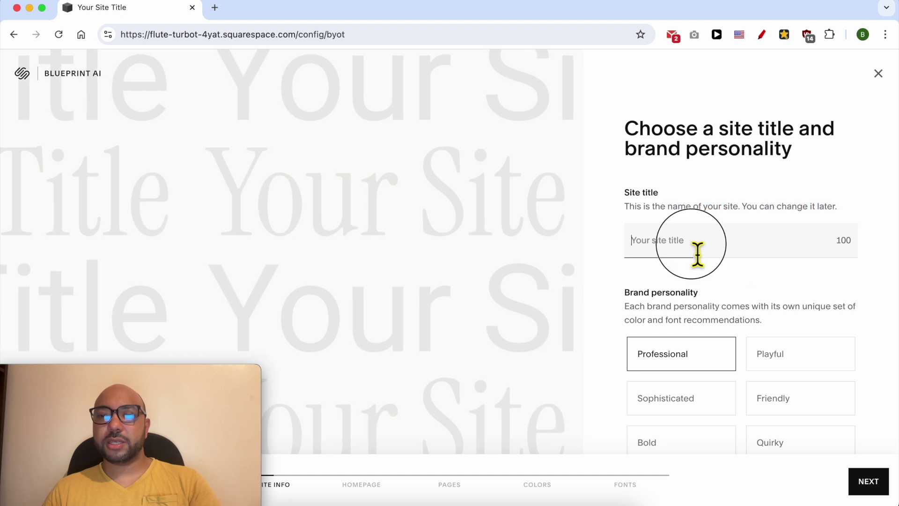
{"action": "type", "text": "Pin"}
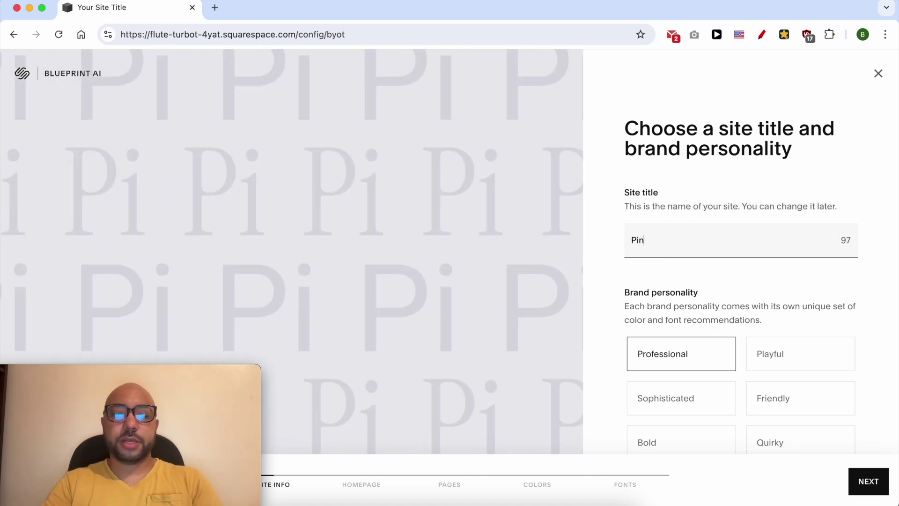
{"action": "type", "text": "e Retaurant"}
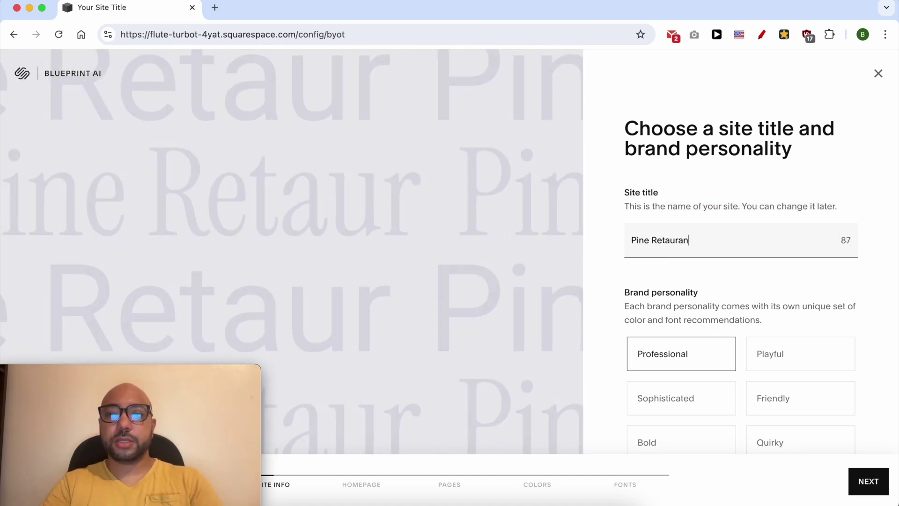
{"action": "left_click", "coordinate": [707, 302]}
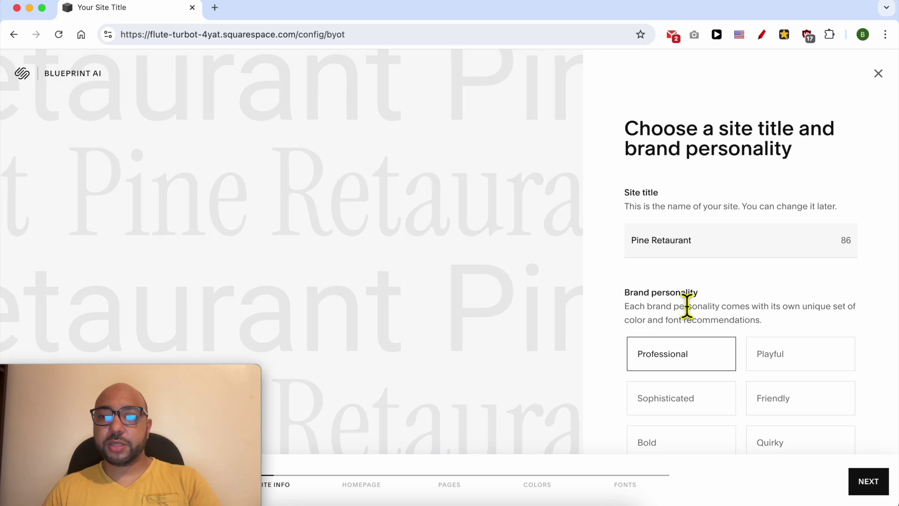
{"action": "scroll", "coordinate": [703, 300], "scroll_direction": "down", "scroll_amount": 3}
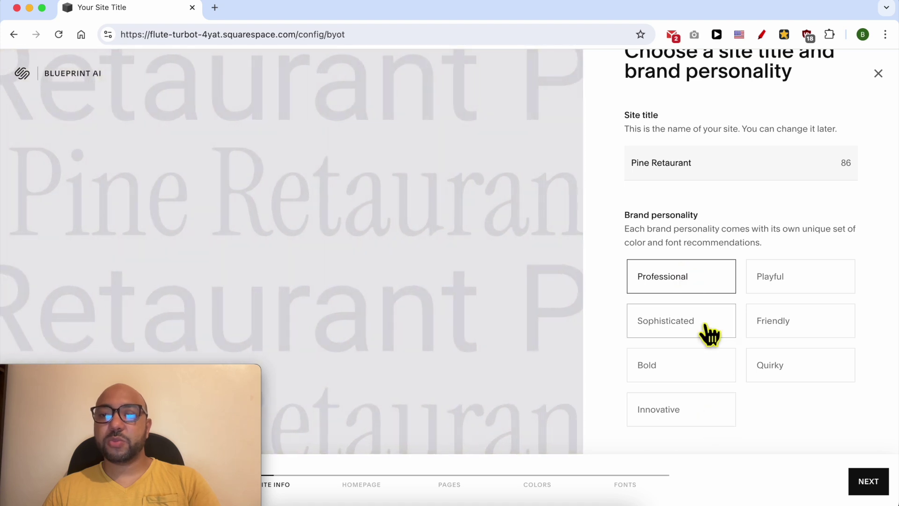
{"action": "left_click", "coordinate": [876, 485]}
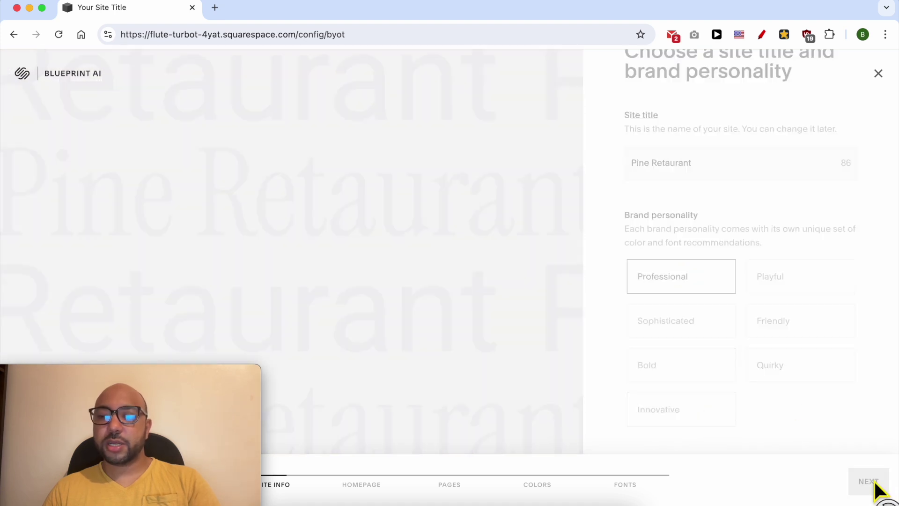
Add an Intro section to the homepage.
{"action": "left_click_drag", "start_coordinate": [240, 373], "coordinate": [211, 280]}
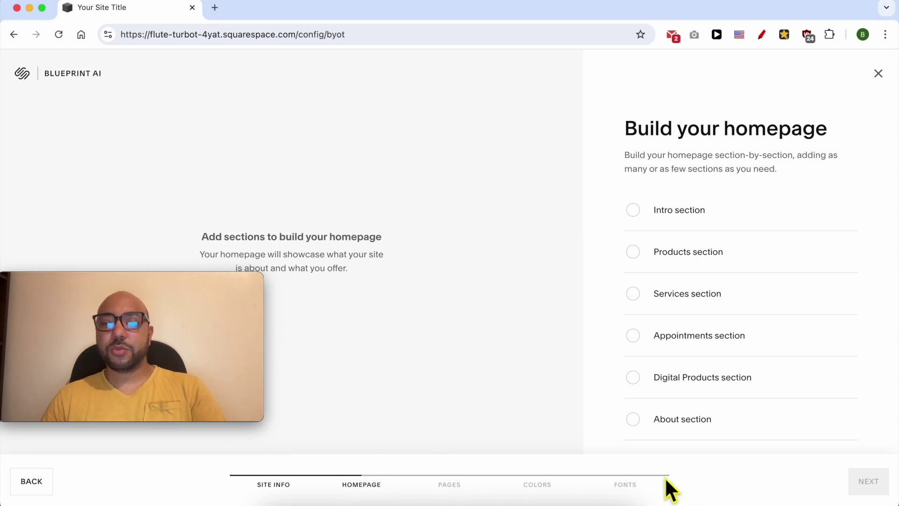
{"action": "left_click", "coordinate": [642, 157]}
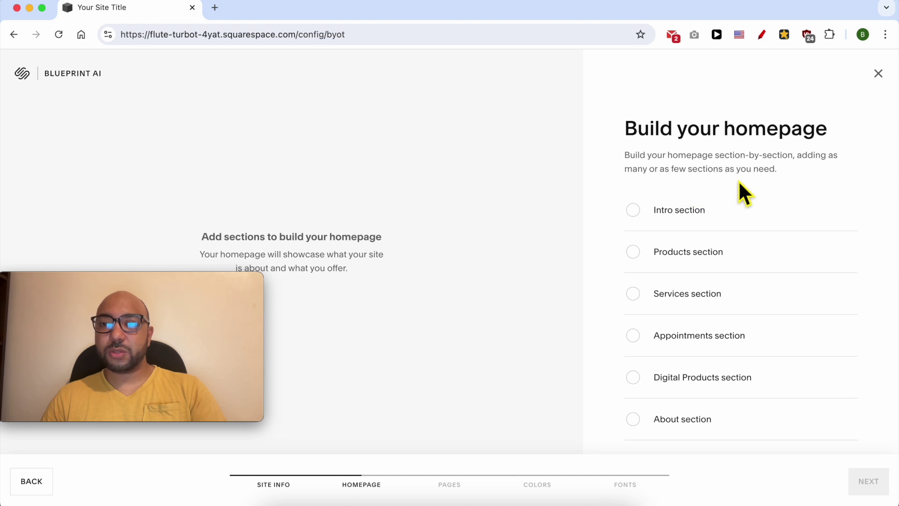
{"action": "left_click", "coordinate": [679, 213]}
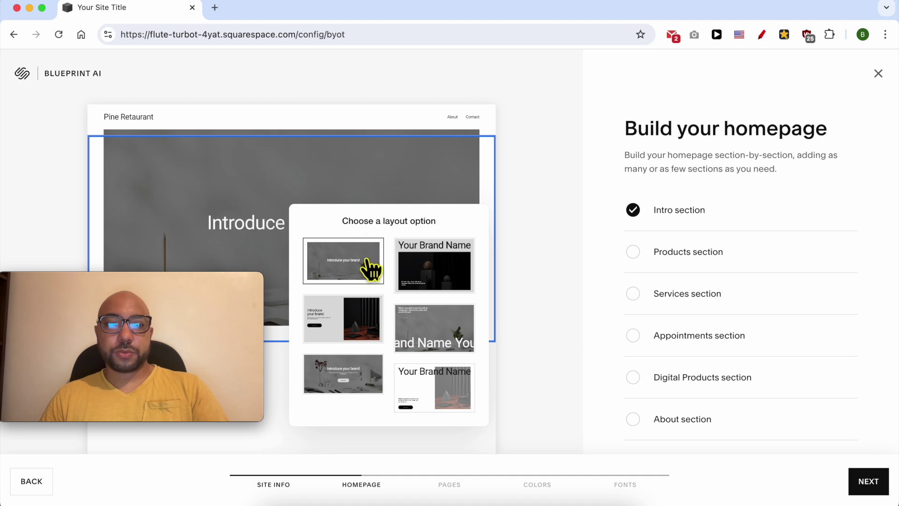
Compare the intro layouts and use the full-width vase image with the centered "Introduce your brand" heading and Learn More button.
{"action": "left_click", "coordinate": [414, 266]}
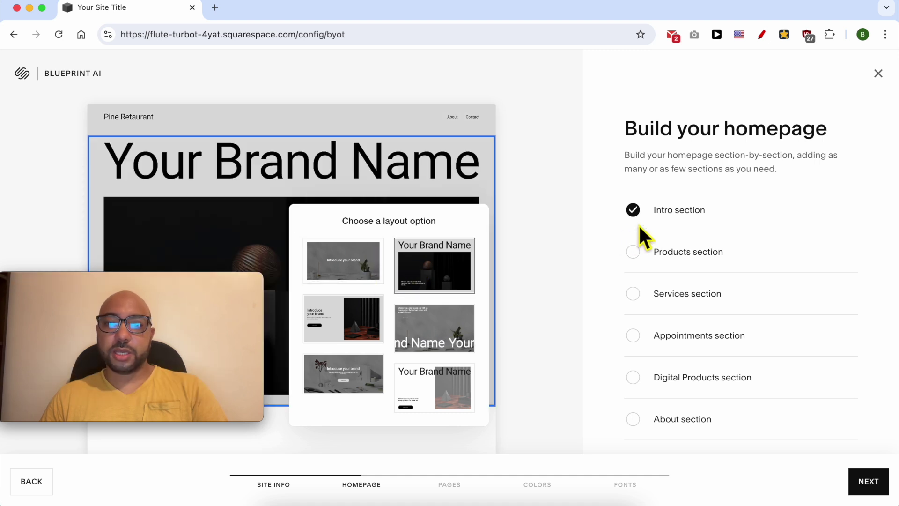
{"action": "left_click_drag", "start_coordinate": [223, 285], "coordinate": [864, 388]}
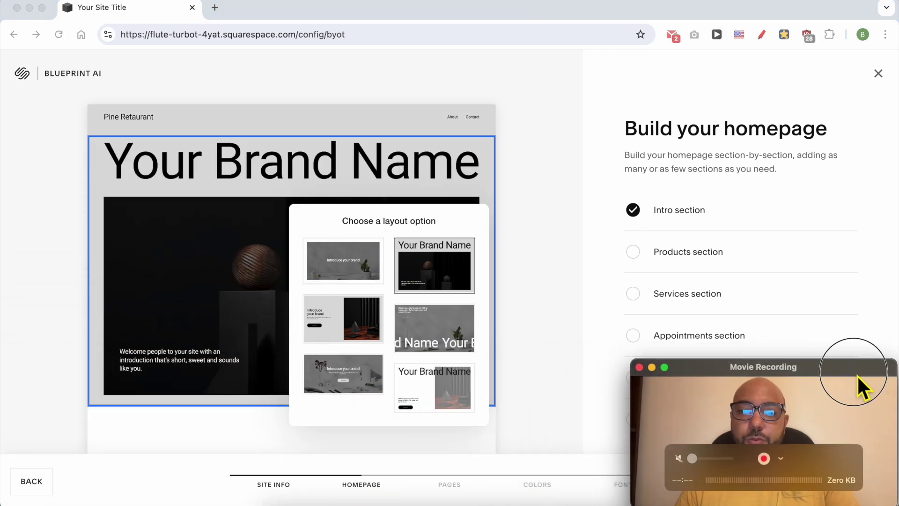
{"action": "left_click", "coordinate": [350, 269]}
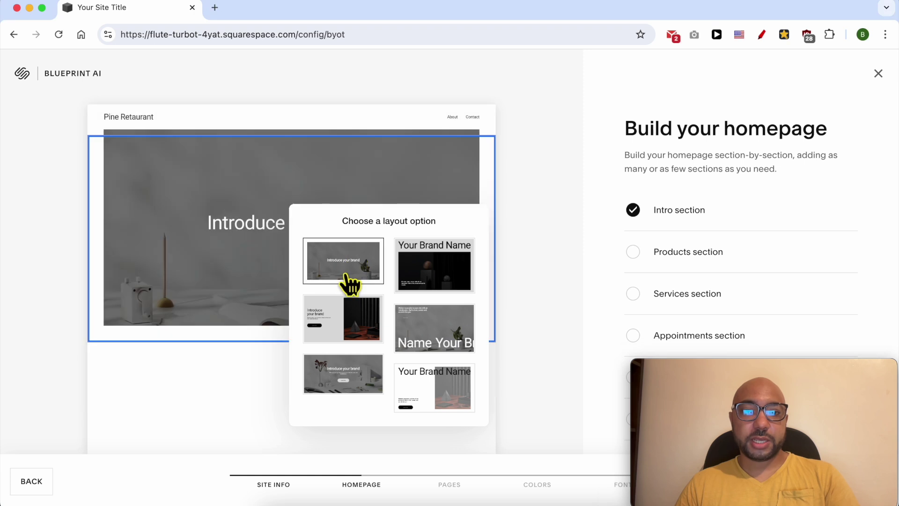
{"action": "left_click", "coordinate": [435, 272]}
{"action": "left_click", "coordinate": [352, 330]}
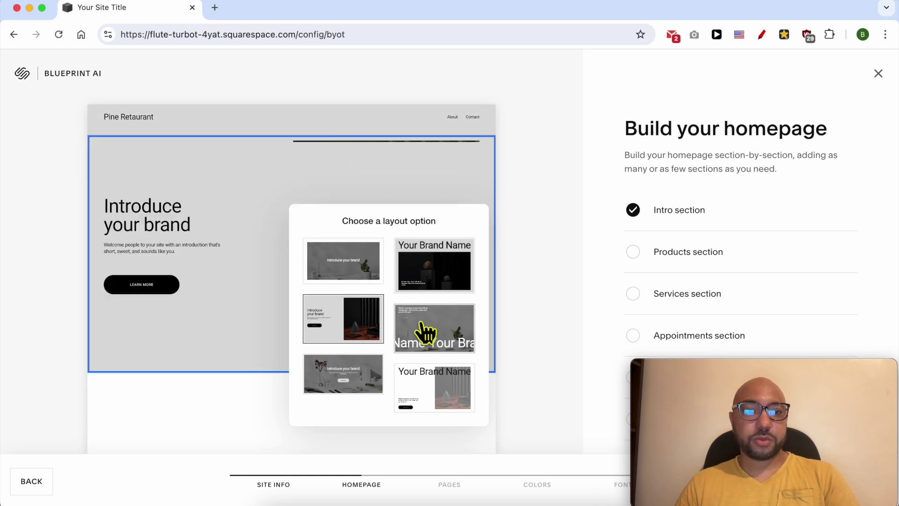
{"action": "left_click", "coordinate": [442, 330]}
{"action": "left_click", "coordinate": [352, 377]}
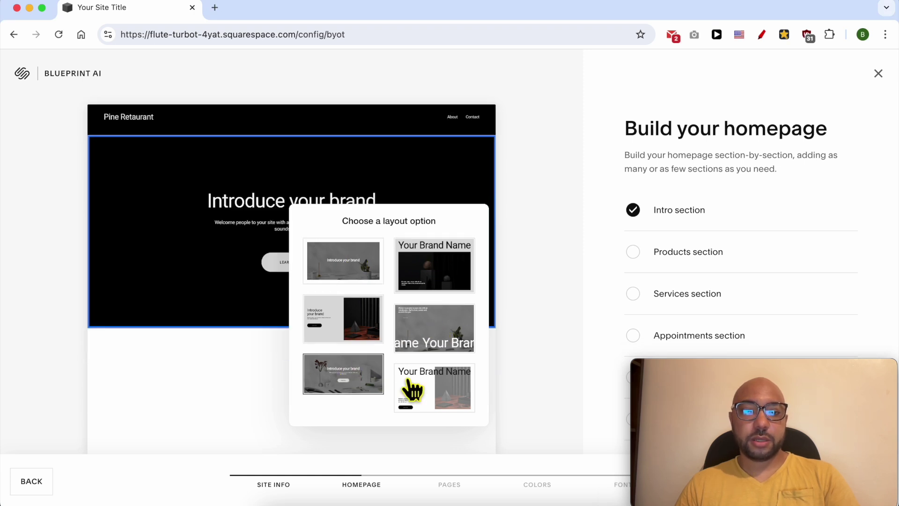
{"action": "left_click", "coordinate": [445, 391]}
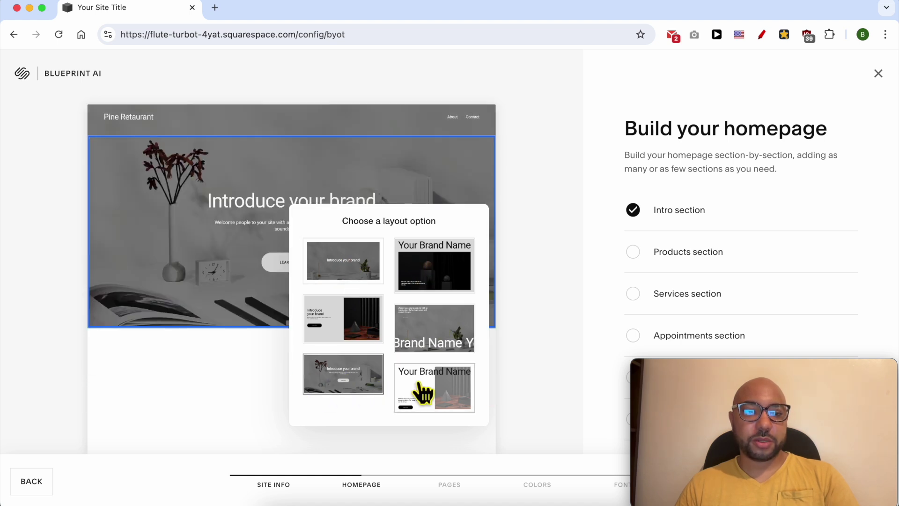
Add a Products section to the homepage and use the Featured Products layout with three large product images in a row.
{"action": "mouse_move", "coordinate": [688, 374]}
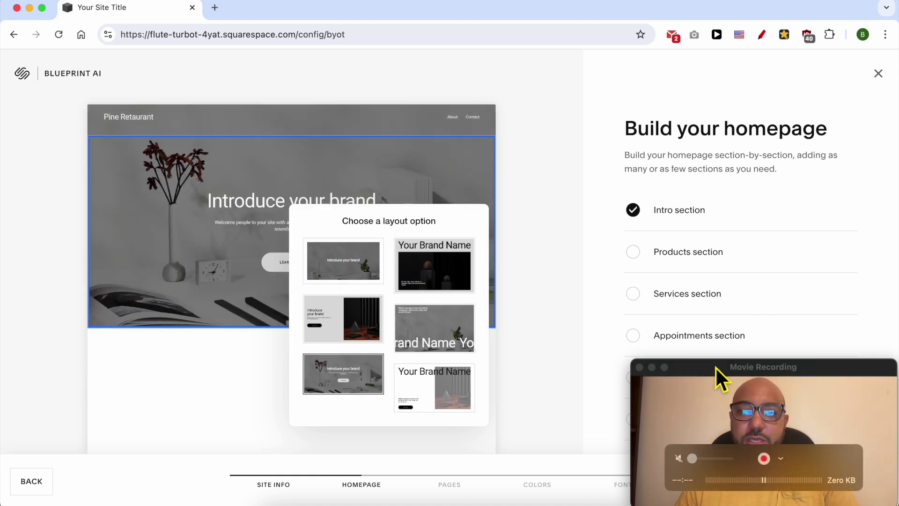
{"action": "left_click_drag", "start_coordinate": [691, 370], "coordinate": [81, 16]}
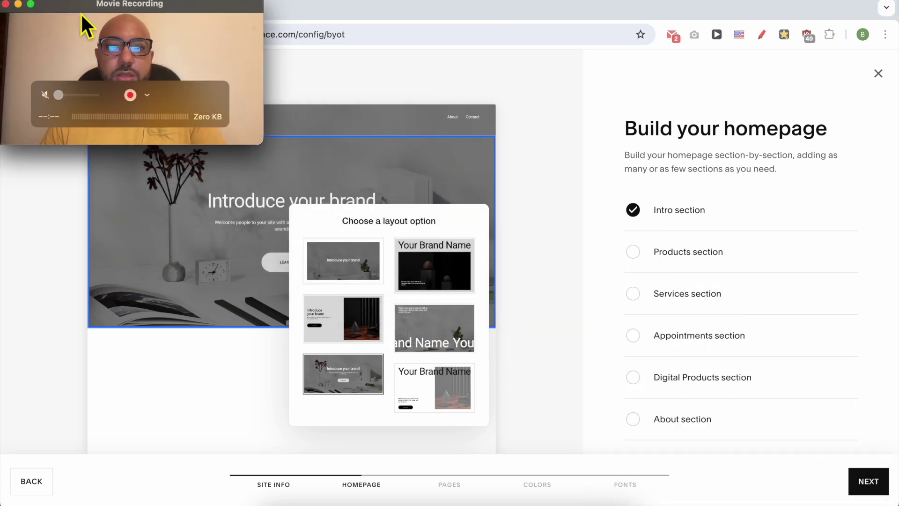
{"action": "left_click", "coordinate": [702, 255]}
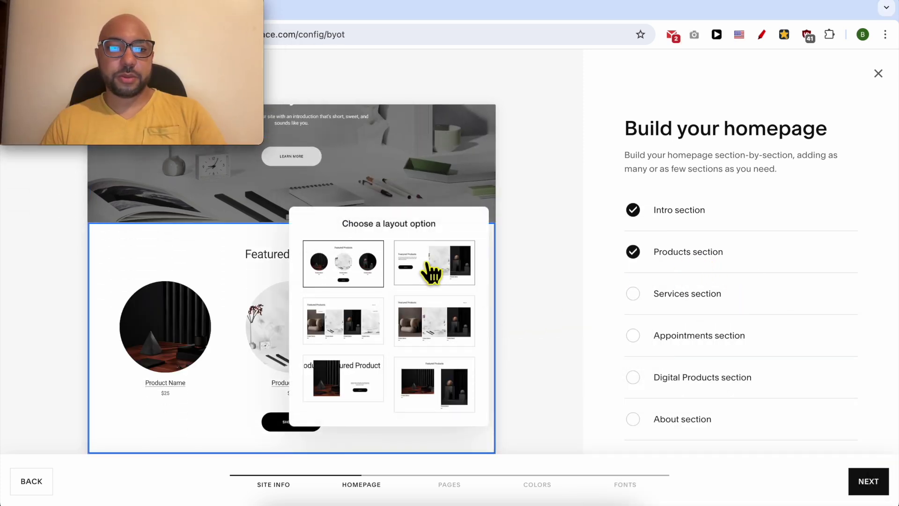
{"action": "left_click", "coordinate": [377, 315]}
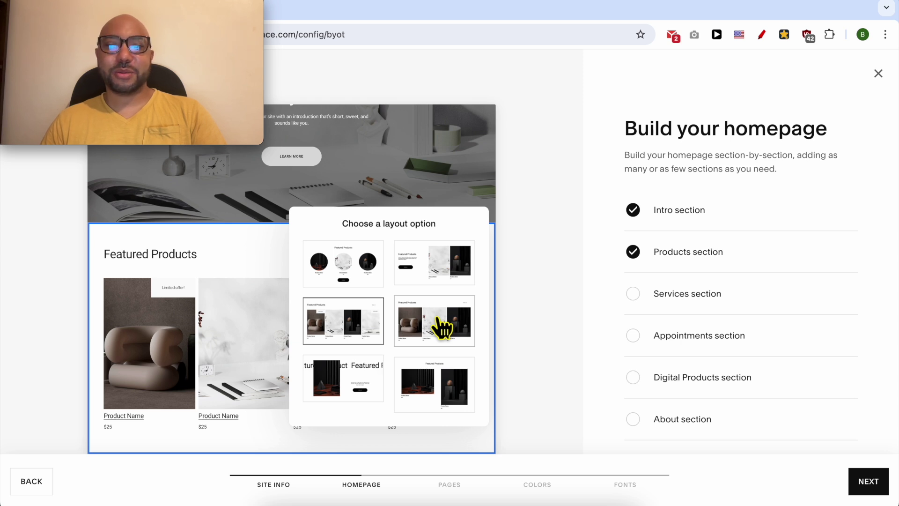
{"action": "left_click", "coordinate": [438, 326]}
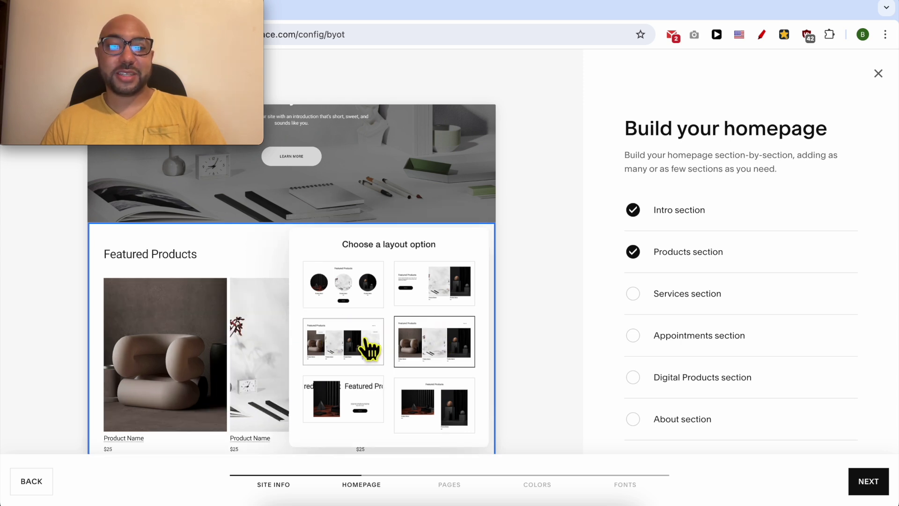
Compare the Featured Products layouts and use the centered one with three circular product images and a Shop All button.
{"action": "left_click", "coordinate": [356, 412]}
{"action": "left_click", "coordinate": [444, 397]}
{"action": "left_click", "coordinate": [382, 346]}
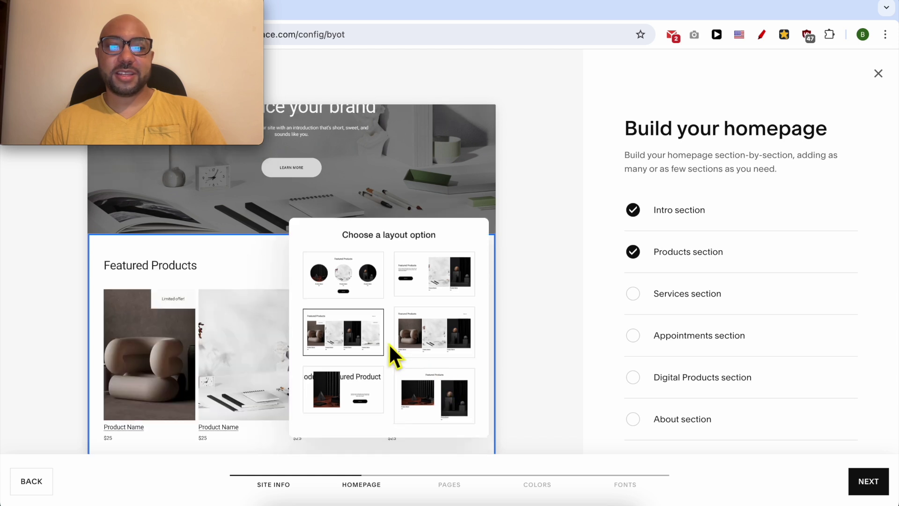
{"action": "left_click", "coordinate": [432, 388]}
{"action": "left_click", "coordinate": [432, 353]}
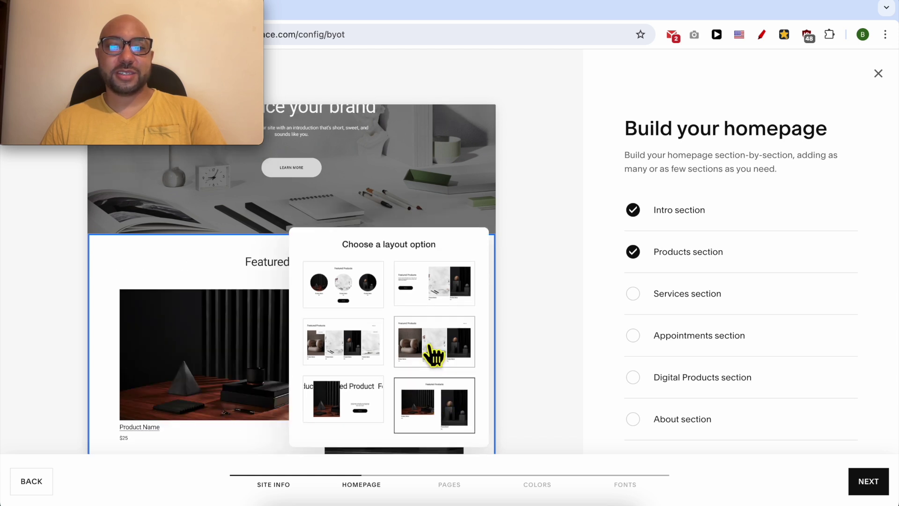
Add a Services section to the homepage and use the layout with the "Our Services" heading beside an expandable list of services.
{"action": "left_click", "coordinate": [700, 296]}
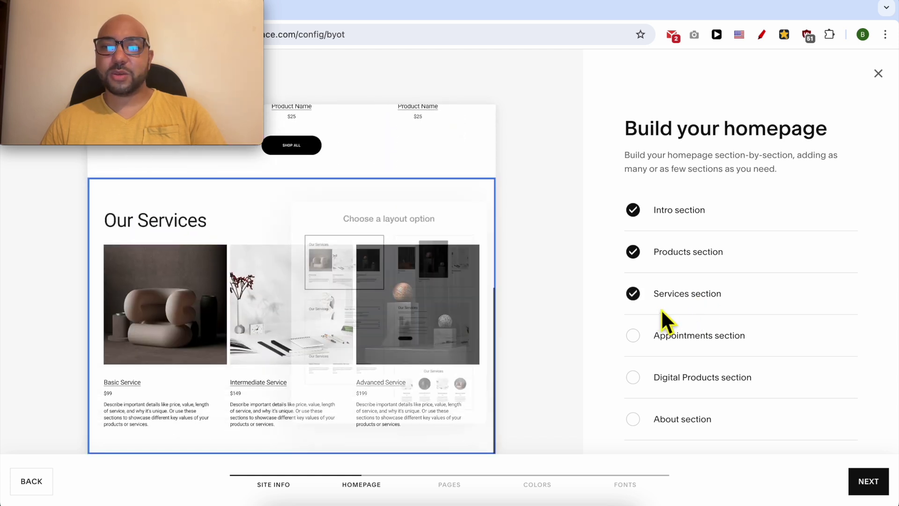
{"action": "left_click", "coordinate": [427, 279]}
{"action": "left_click", "coordinate": [427, 318]}
{"action": "left_click", "coordinate": [354, 334]}
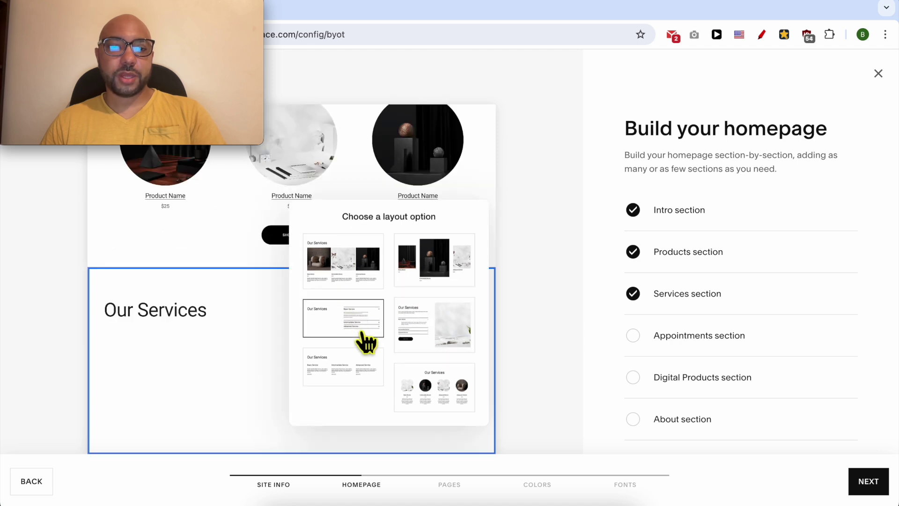
{"action": "left_click", "coordinate": [428, 409]}
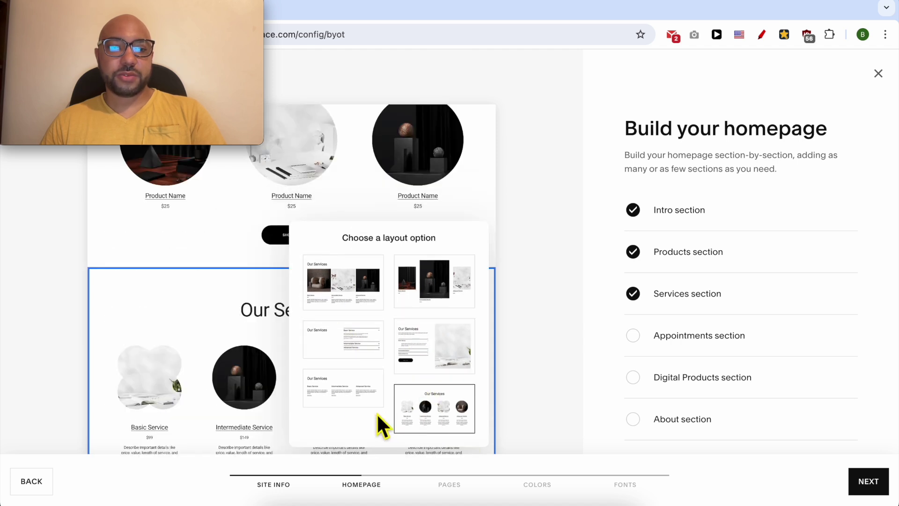
{"action": "left_click", "coordinate": [350, 405]}
{"action": "left_click", "coordinate": [466, 381]}
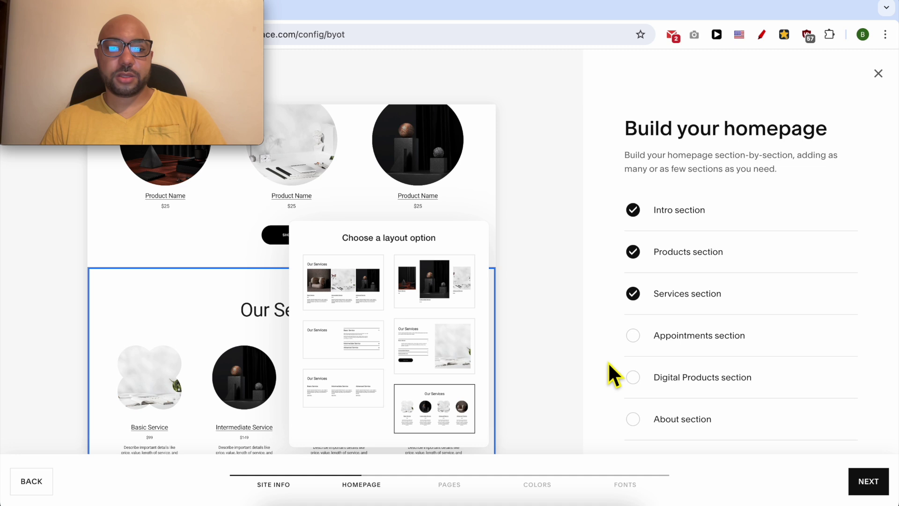
{"action": "left_click", "coordinate": [418, 348]}
{"action": "left_click", "coordinate": [346, 344]}
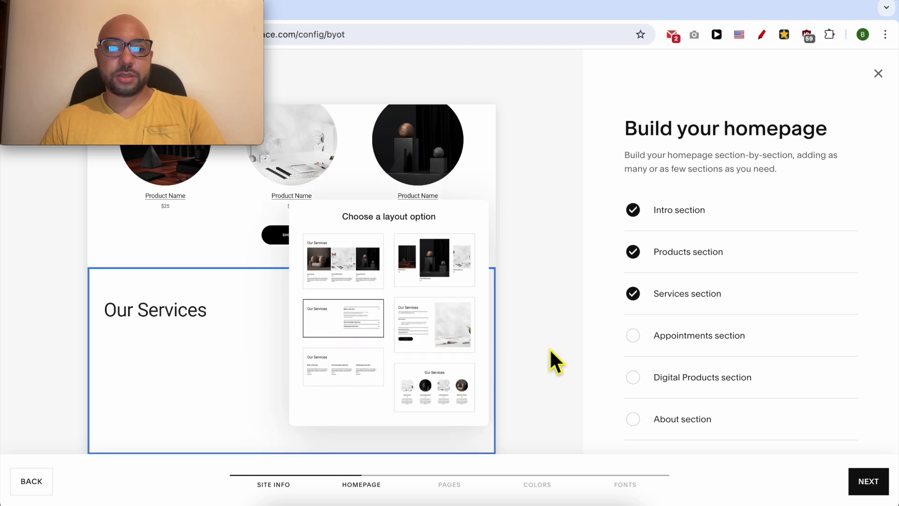
Add an Appointments section to the homepage and preview the scheduler layouts with and without a photo and the scrolling free consultation banner.
{"action": "left_click", "coordinate": [679, 342]}
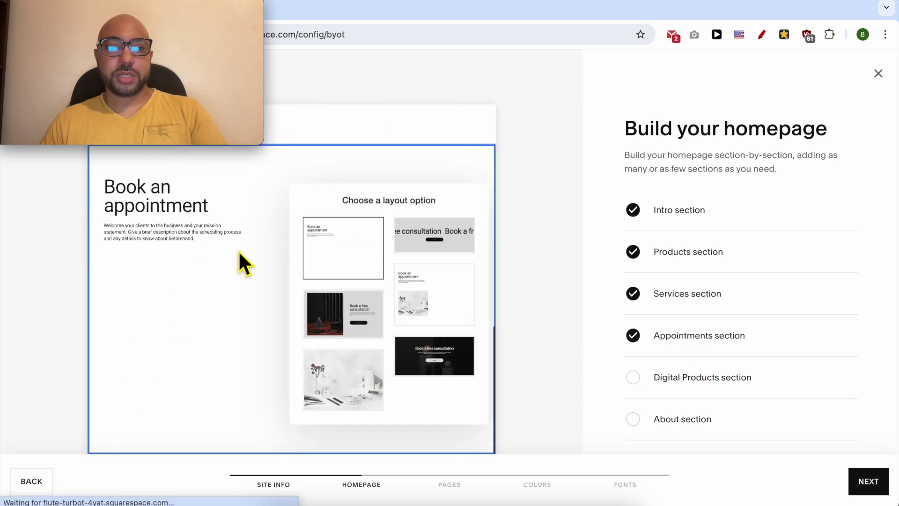
{"action": "left_click", "coordinate": [362, 268]}
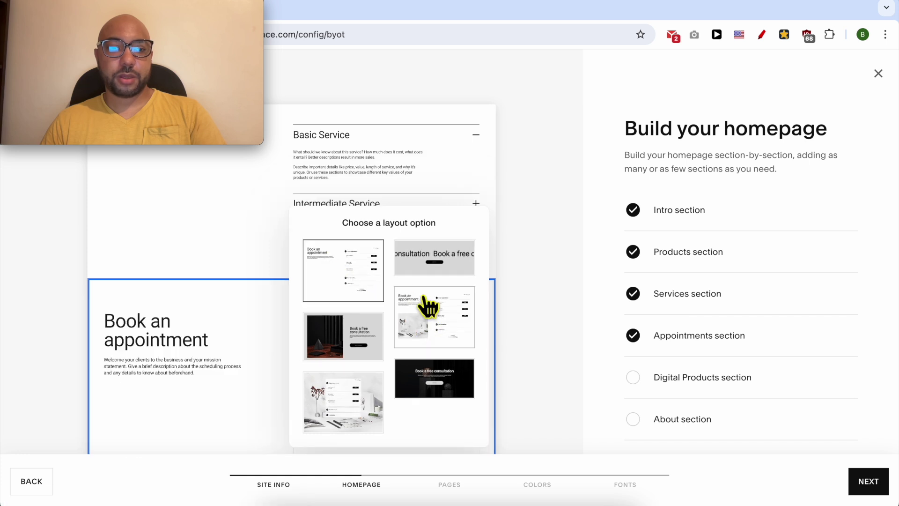
{"action": "left_click", "coordinate": [425, 311]}
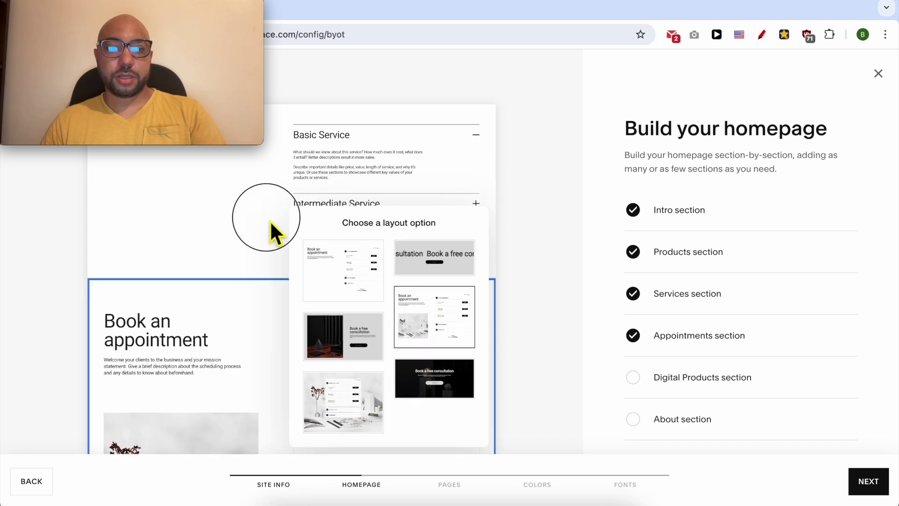
{"action": "left_click", "coordinate": [328, 253]}
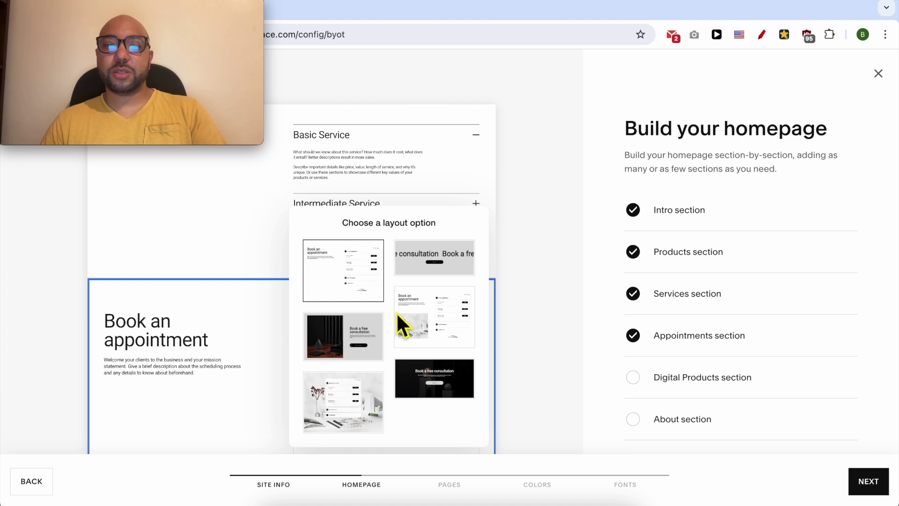
{"action": "left_click", "coordinate": [427, 269]}
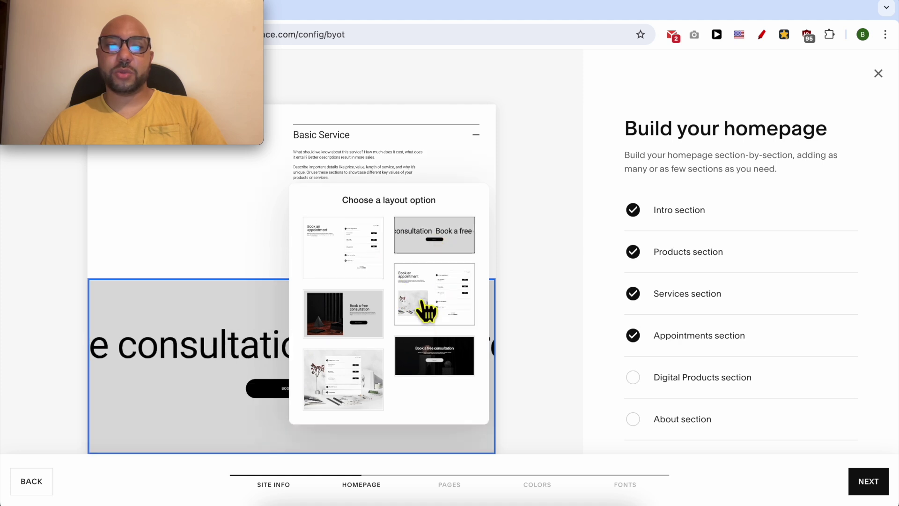
{"action": "left_click", "coordinate": [410, 305]}
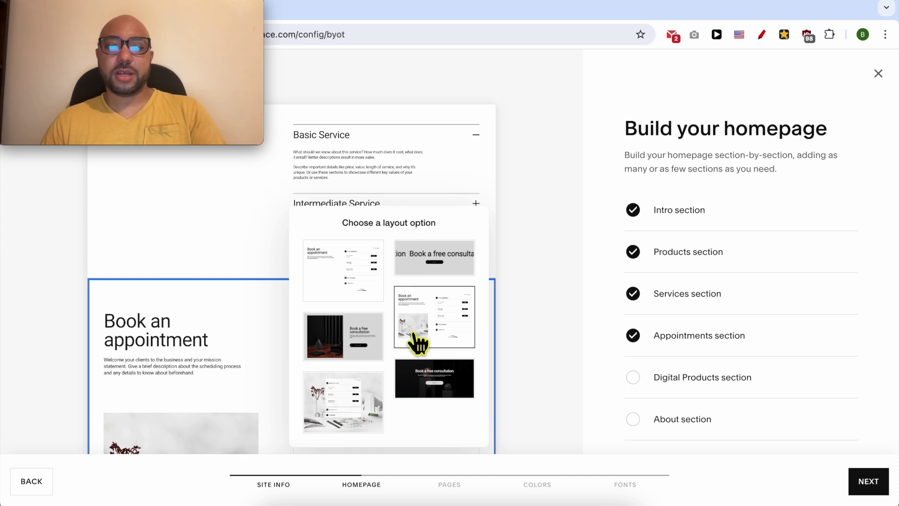
Compare the remaining appointment layouts and apply the "Book an appointment" layout with a photo below the text and the scheduler beside it.
{"action": "left_click", "coordinate": [431, 384]}
{"action": "left_click", "coordinate": [377, 401]}
{"action": "left_click", "coordinate": [356, 344]}
{"action": "left_click", "coordinate": [352, 286]}
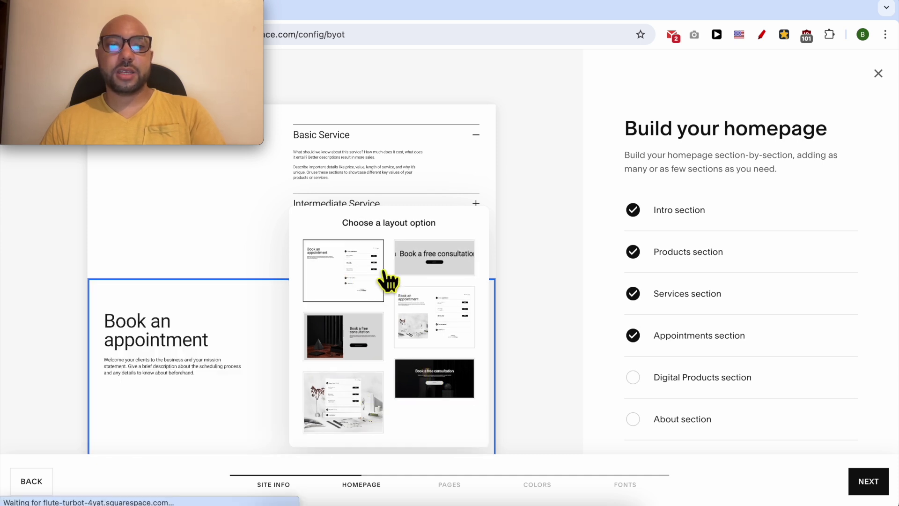
{"action": "left_click", "coordinate": [434, 262]}
{"action": "left_click", "coordinate": [432, 302]}
{"action": "scroll", "coordinate": [468, 328], "scroll_direction": "down", "scroll_amount": 2}
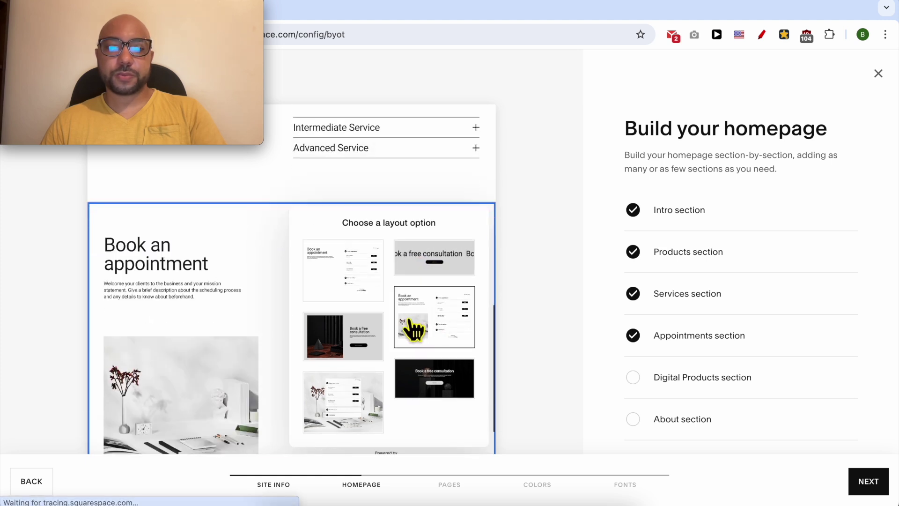
{"action": "left_click", "coordinate": [536, 314]}
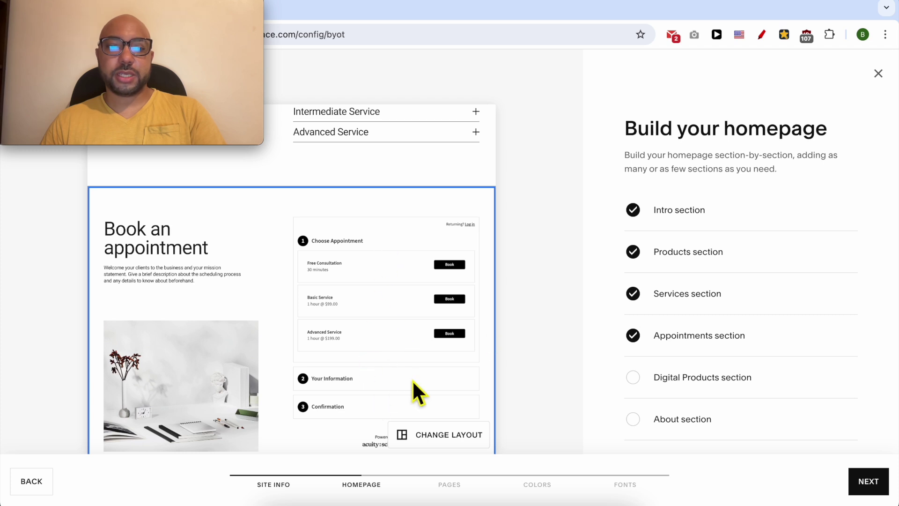
Change the Appointments section to the "Book an appointment" layout with the text and scheduler but no photo.
{"action": "scroll", "coordinate": [413, 382], "scroll_direction": "down", "scroll_amount": 1}
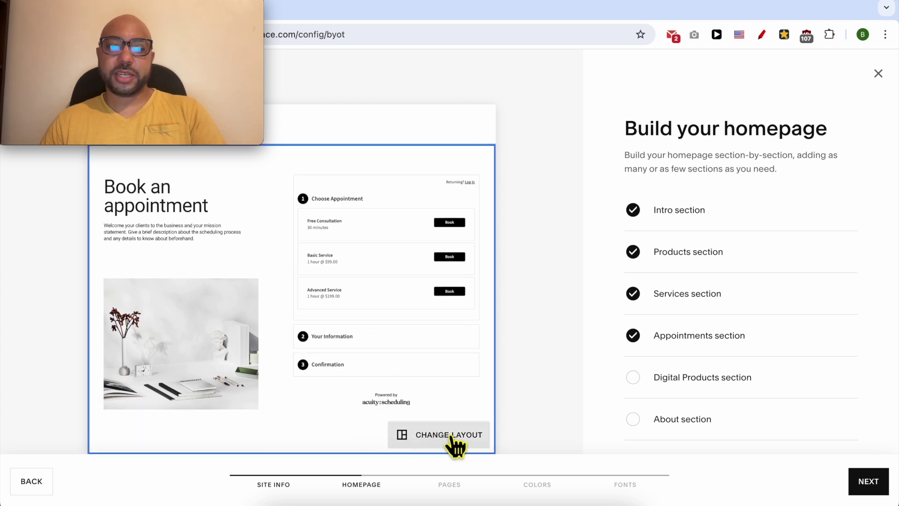
{"action": "left_click", "coordinate": [452, 440]}
{"action": "left_click", "coordinate": [365, 264]}
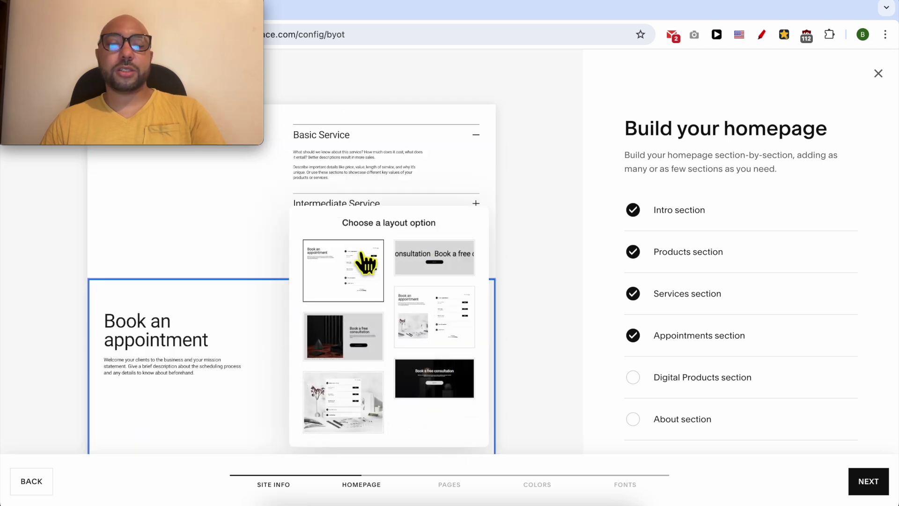
Add a Digital Products section, compare its layouts and use "Choose your plan" with three plans in a row, each below an image.
{"action": "left_click", "coordinate": [701, 383]}
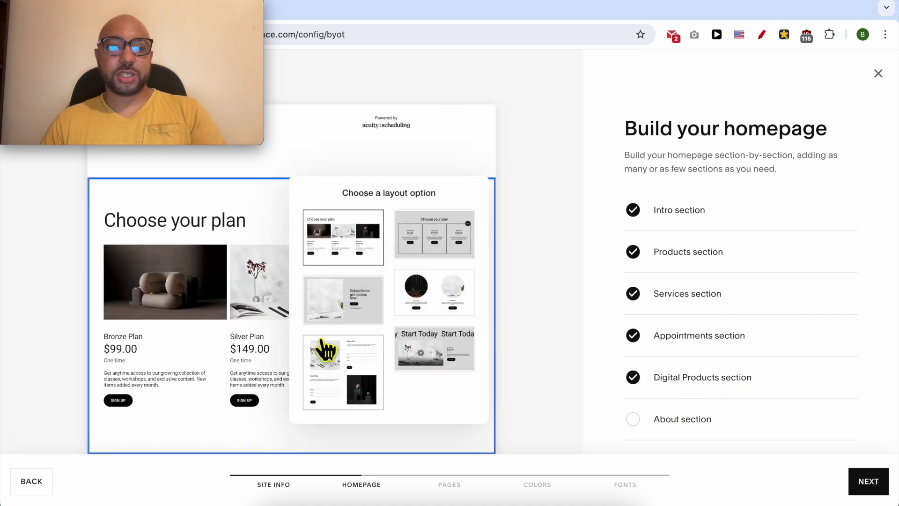
{"action": "left_click", "coordinate": [434, 237]}
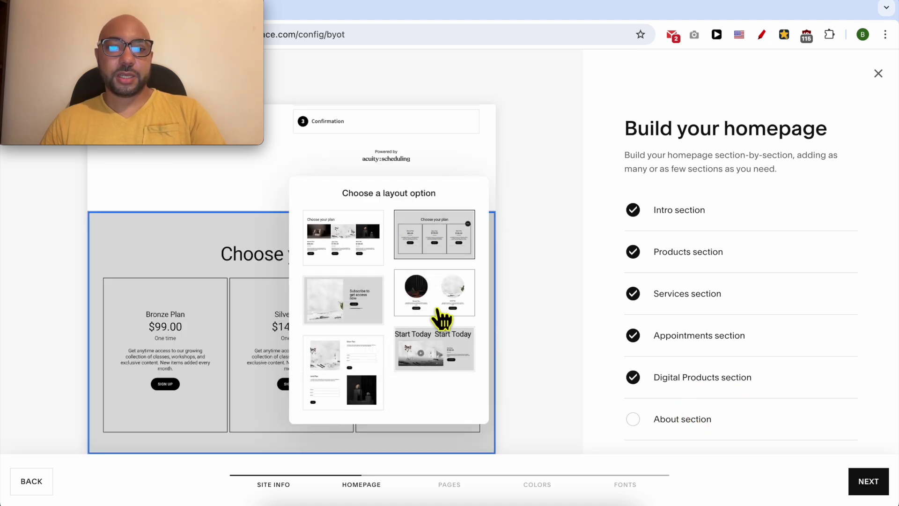
{"action": "left_click", "coordinate": [435, 295]}
{"action": "left_click", "coordinate": [370, 370]}
{"action": "left_click", "coordinate": [450, 365]}
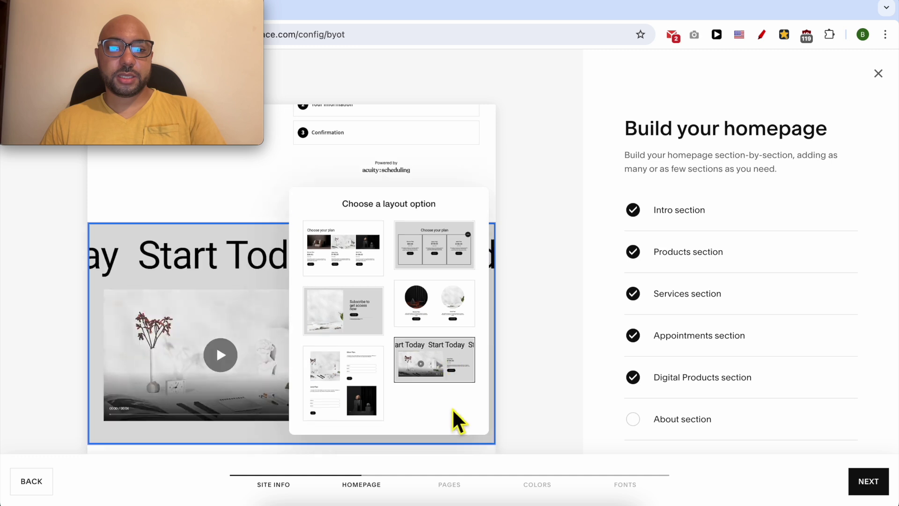
{"action": "left_click", "coordinate": [342, 272]}
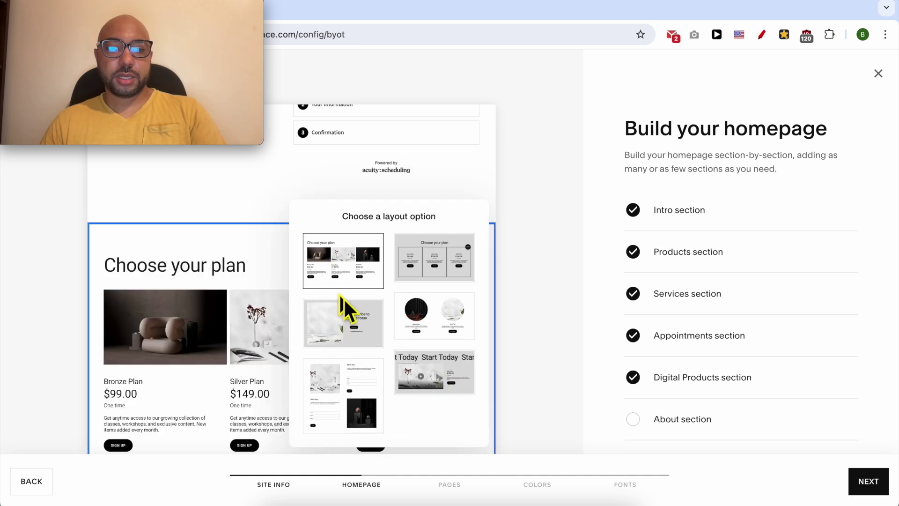
Add an About section and use the text-only "More about our brand" layout on a grey background.
{"action": "scroll", "coordinate": [718, 462], "scroll_direction": "down", "scroll_amount": 3}
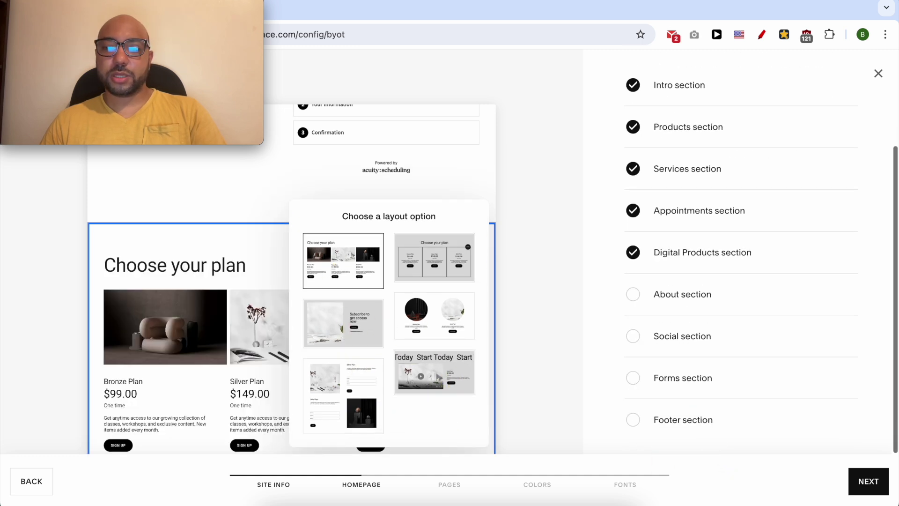
{"action": "left_click", "coordinate": [692, 305]}
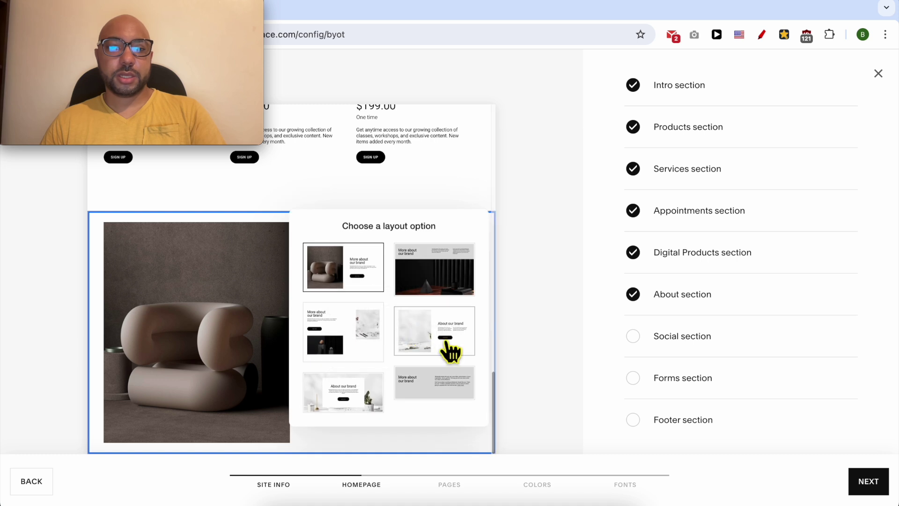
{"action": "left_click", "coordinate": [352, 359]}
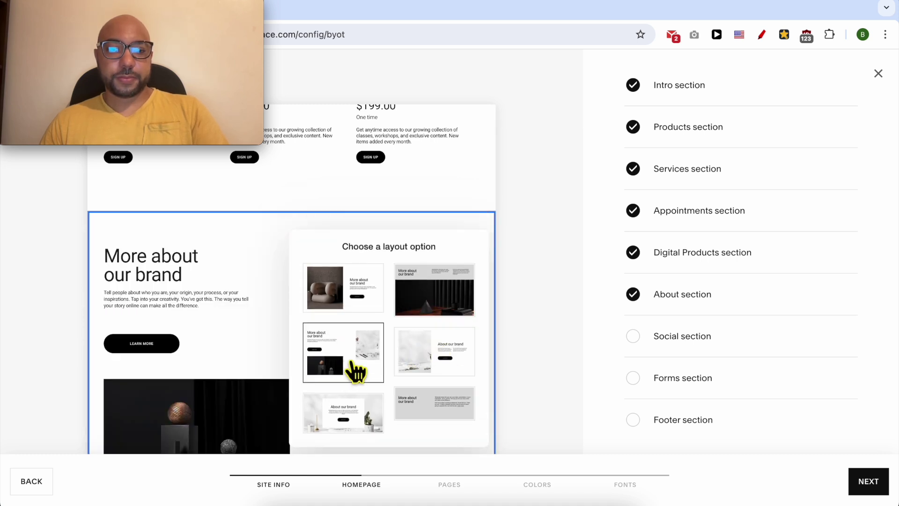
{"action": "left_click", "coordinate": [438, 409]}
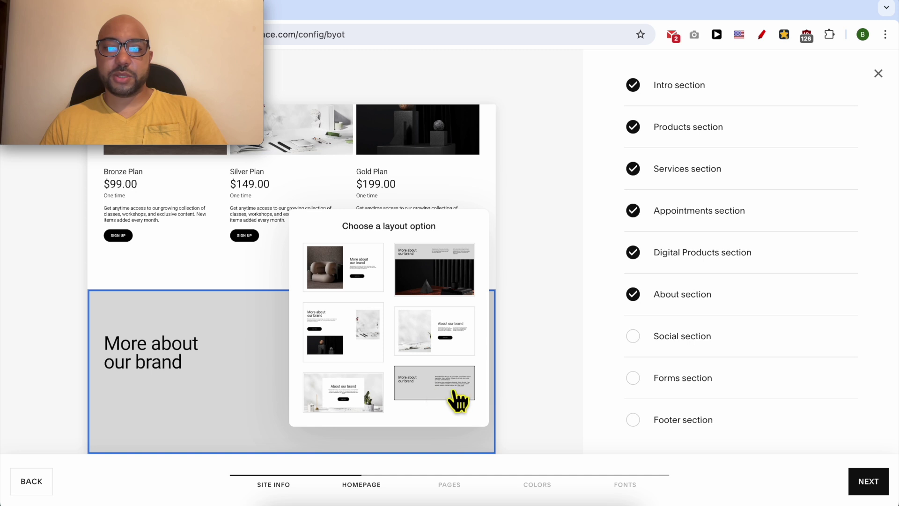
Add a Social section and use the centered "Follow us on social" layout with four images in a row and a Social button.
{"action": "left_click", "coordinate": [684, 337]}
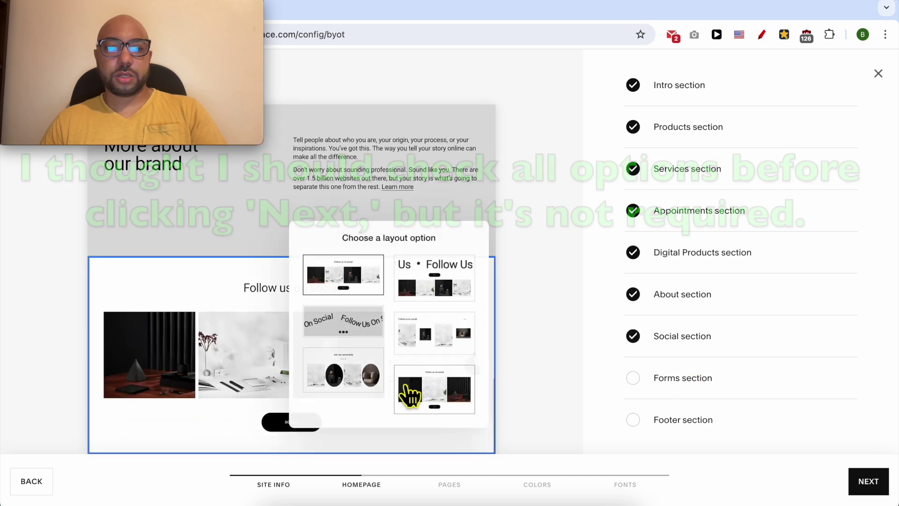
{"action": "left_click", "coordinate": [450, 339]}
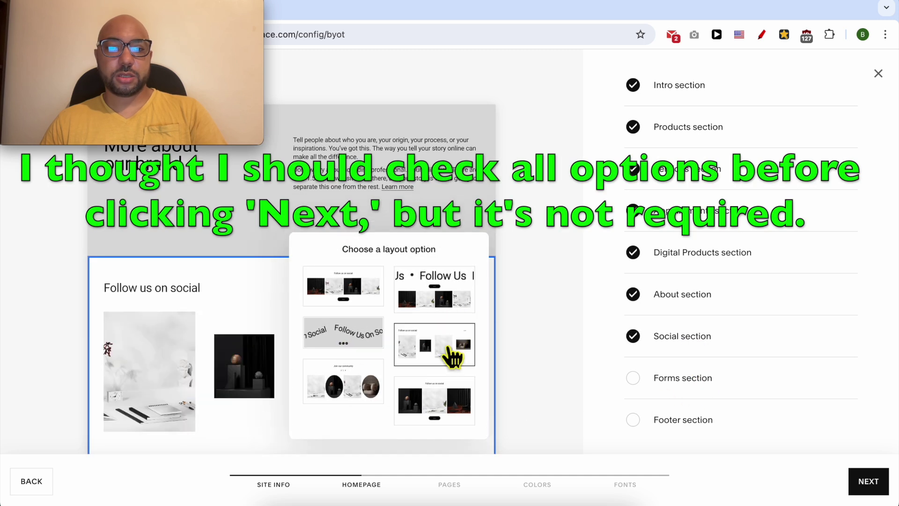
{"action": "left_click", "coordinate": [377, 341]}
{"action": "left_click", "coordinate": [368, 293]}
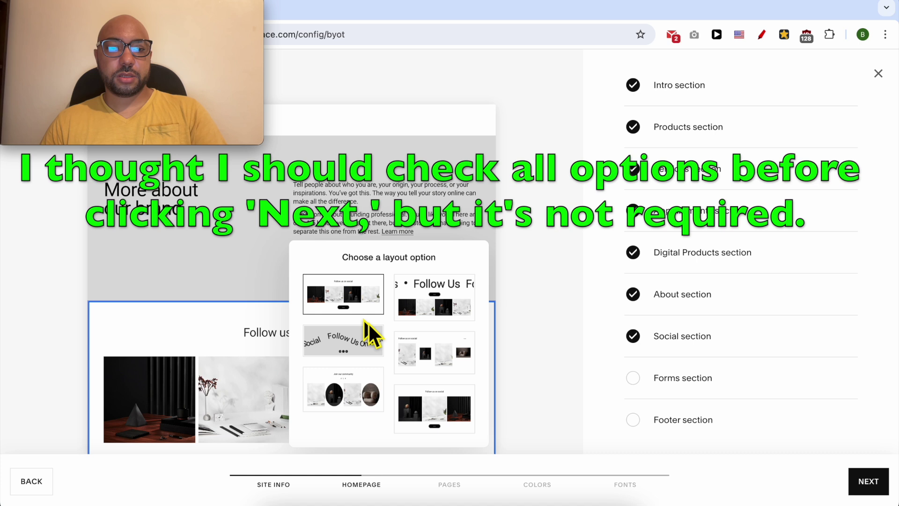
{"action": "left_click", "coordinate": [552, 324]}
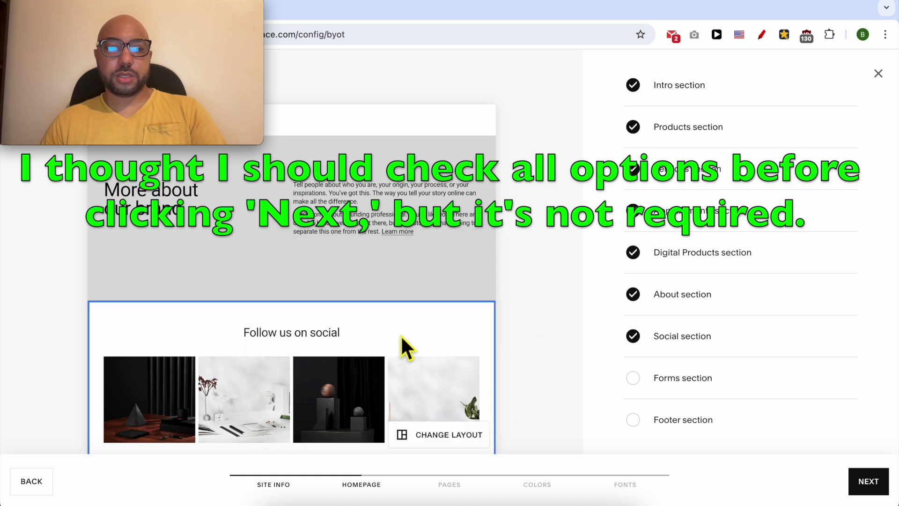
Add a Forms section with the centered "Contact Us" form on grey and a Footer section with site title, link columns and email sign-up.
{"action": "left_click", "coordinate": [700, 380]}
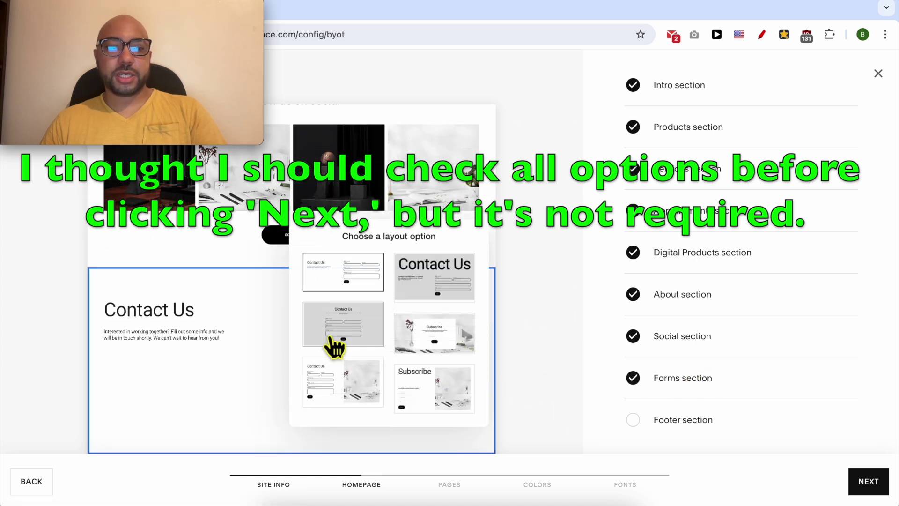
{"action": "left_click", "coordinate": [349, 323]}
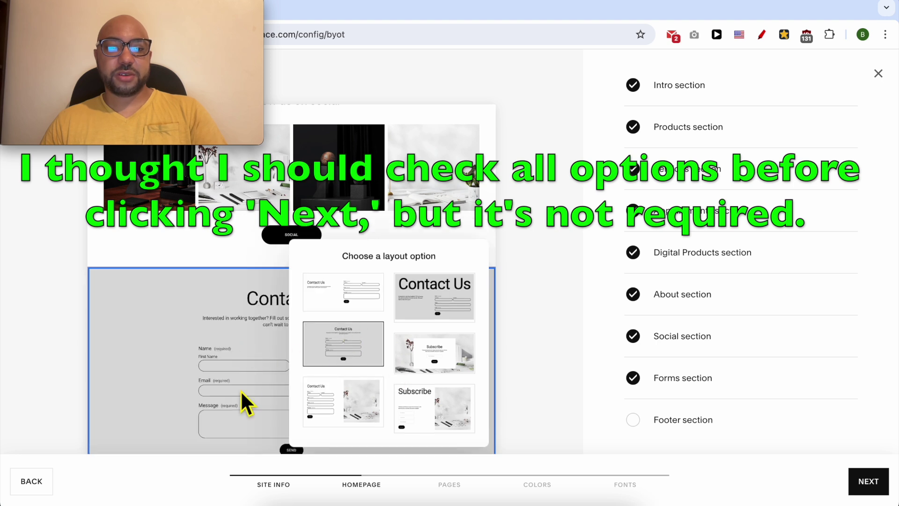
{"action": "left_click", "coordinate": [701, 415]}
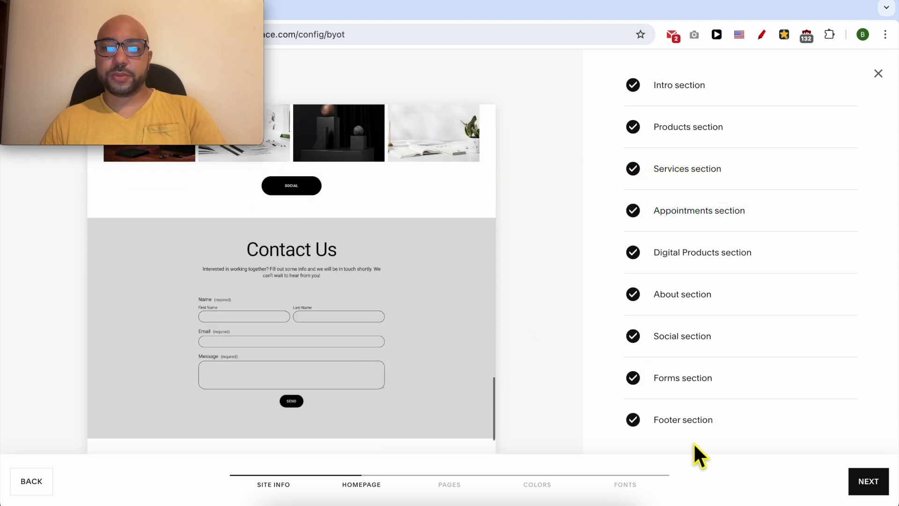
{"action": "left_click", "coordinate": [442, 355]}
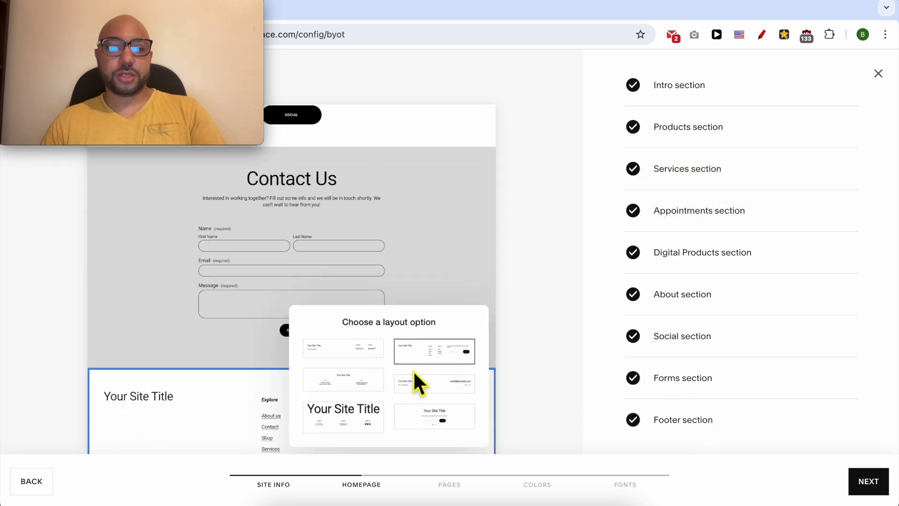
{"action": "scroll", "coordinate": [423, 370], "scroll_direction": "down", "scroll_amount": 1}
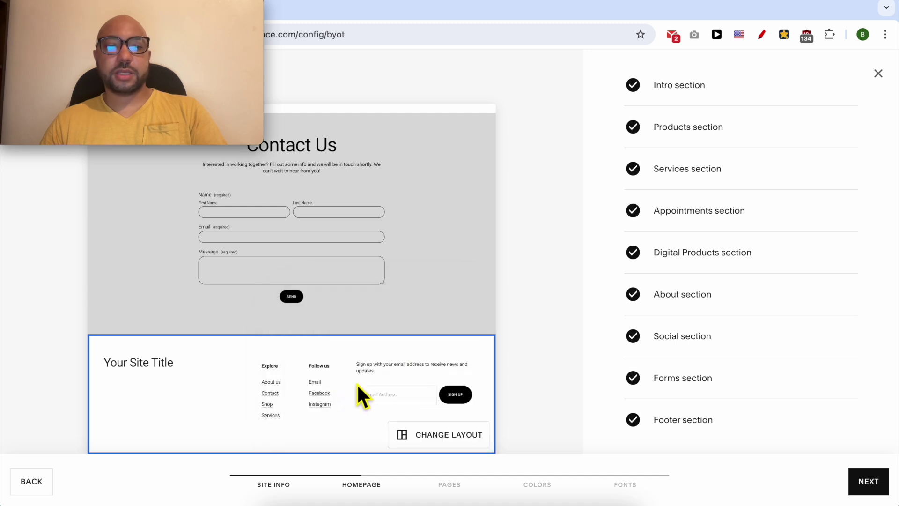
Continue from the homepage layout to the site pages and include About, Contact and Appointments pages.
{"action": "left_click", "coordinate": [868, 482]}
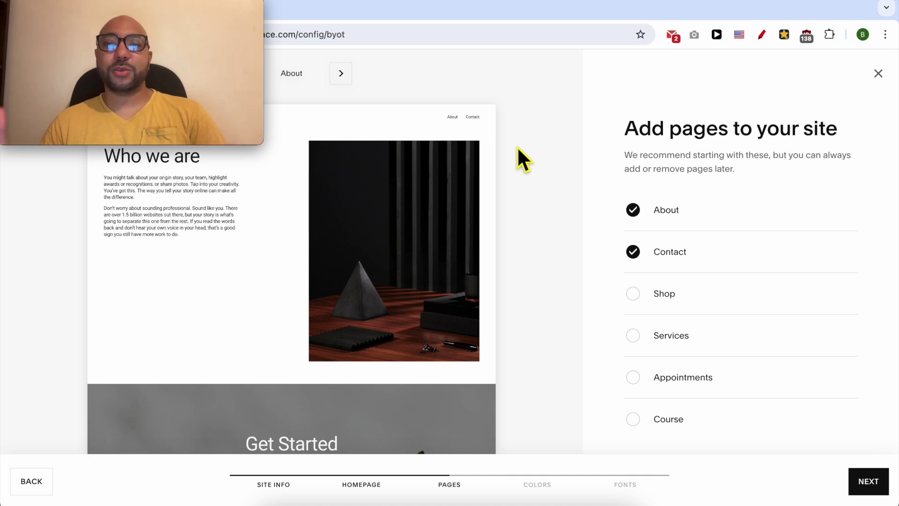
{"action": "left_click", "coordinate": [668, 210]}
{"action": "left_click", "coordinate": [671, 216]}
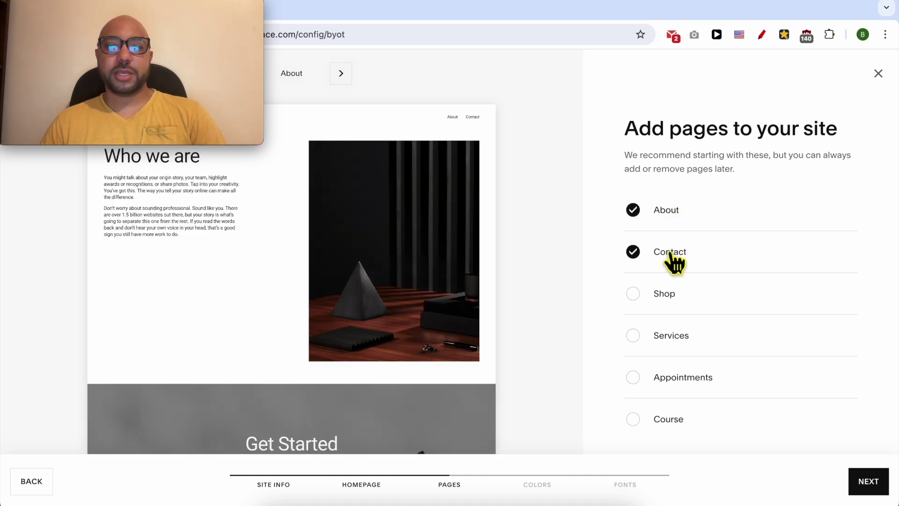
{"action": "left_click", "coordinate": [675, 261]}
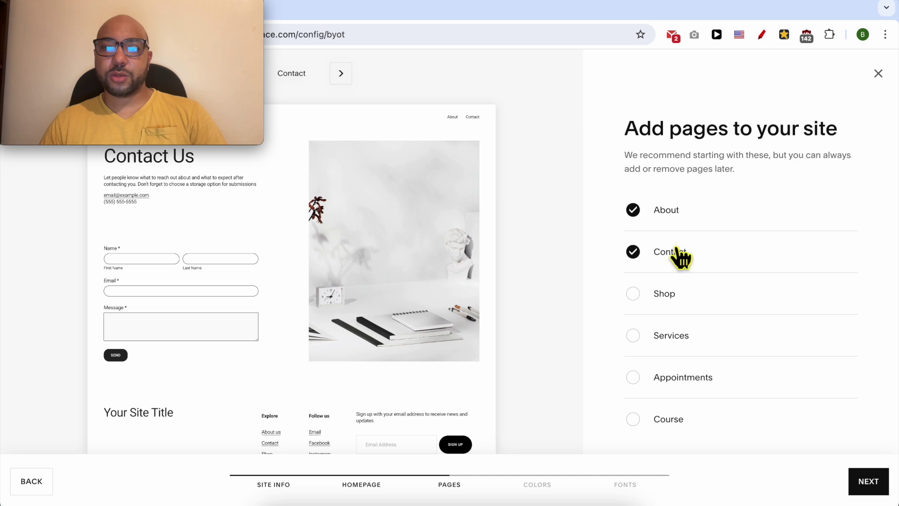
{"action": "left_click", "coordinate": [688, 304]}
{"action": "left_click", "coordinate": [688, 302]}
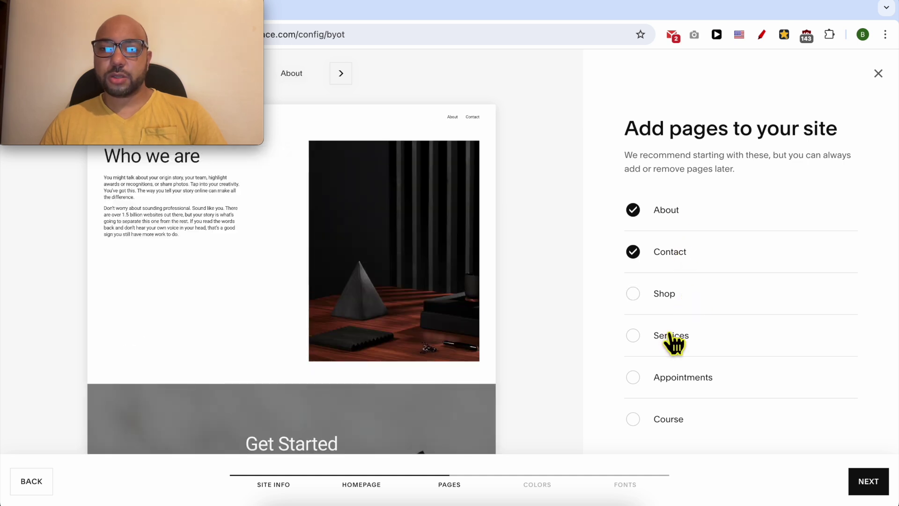
{"action": "left_click", "coordinate": [695, 389]}
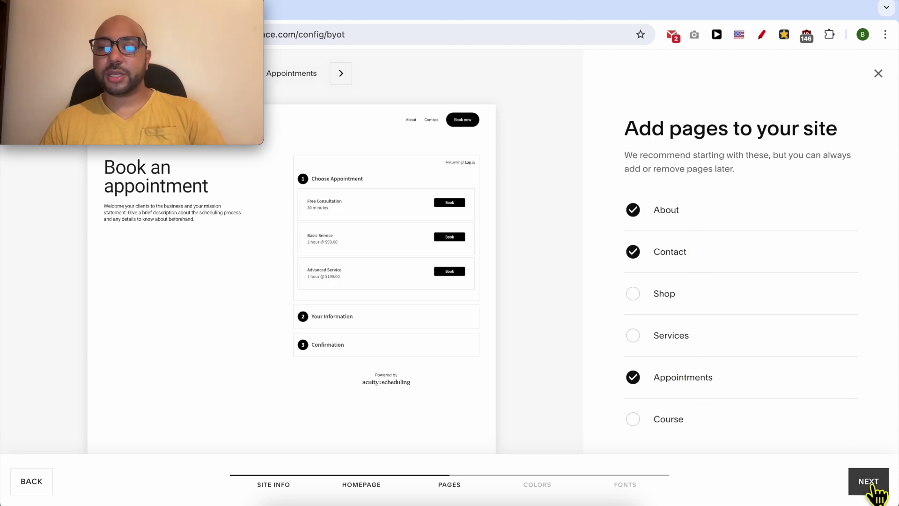
{"action": "left_click", "coordinate": [871, 486]}
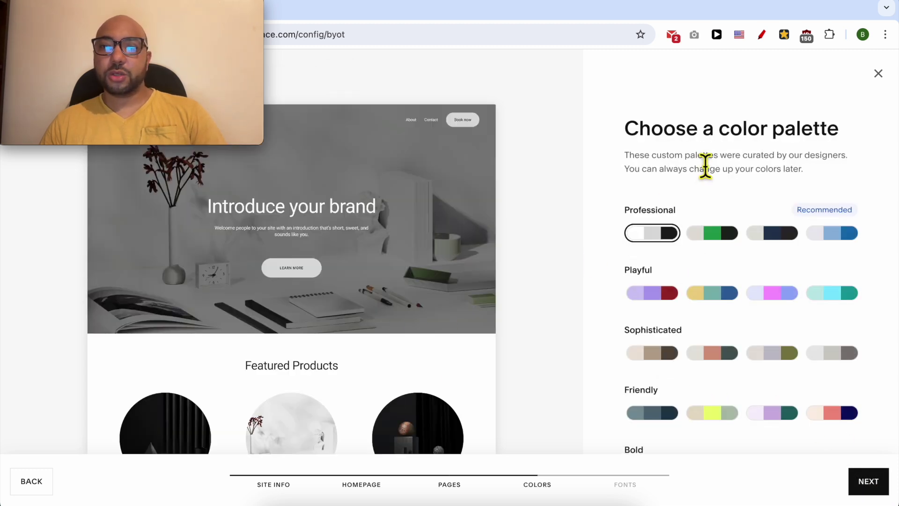
Compare the Professional and Playful color palettes and apply the Professional one with light grey, navy and black.
{"action": "left_click", "coordinate": [726, 238]}
{"action": "left_click", "coordinate": [775, 238]}
{"action": "left_click", "coordinate": [846, 244]}
{"action": "left_click", "coordinate": [668, 294]}
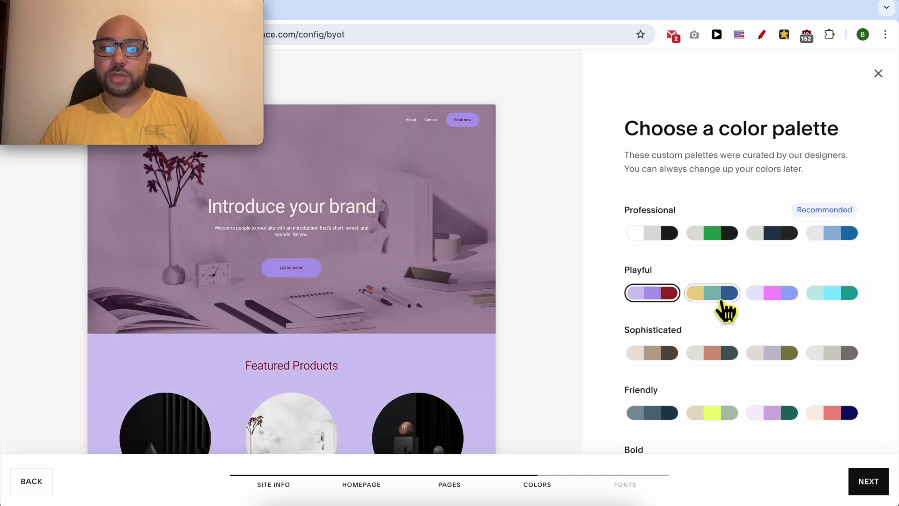
{"action": "left_click", "coordinate": [722, 300]}
{"action": "left_click", "coordinate": [658, 235]}
{"action": "left_click", "coordinate": [722, 237]}
{"action": "left_click", "coordinate": [771, 235]}
{"action": "left_click", "coordinate": [823, 237]}
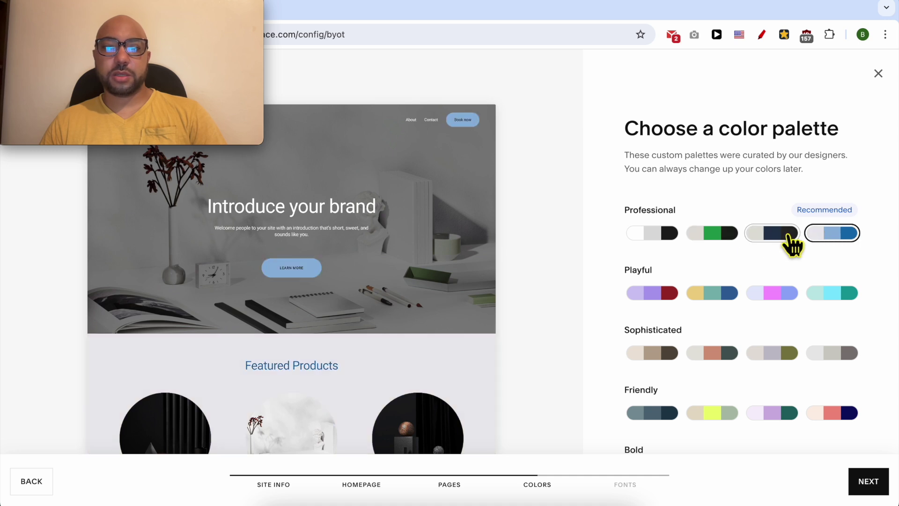
{"action": "left_click", "coordinate": [772, 236]}
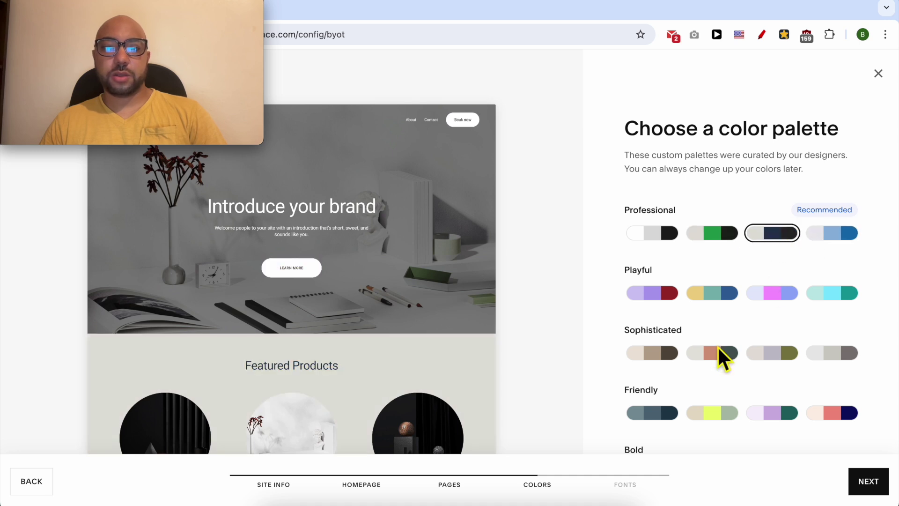
{"action": "left_click", "coordinate": [869, 482]}
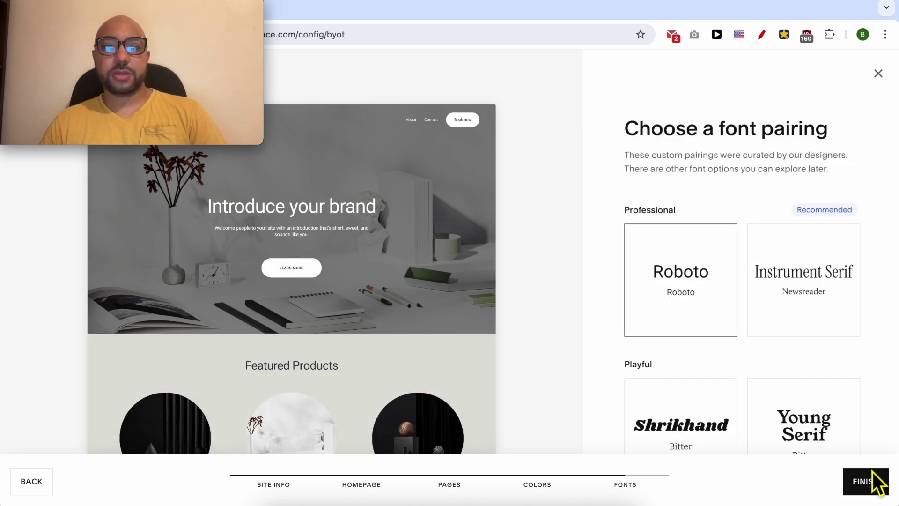
Try the Professional and Playful font pairings, including Instrument Serif, Shrikhand and Young Serif, and check them against the homepage preview.
{"action": "left_click", "coordinate": [778, 288]}
{"action": "left_click", "coordinate": [679, 297]}
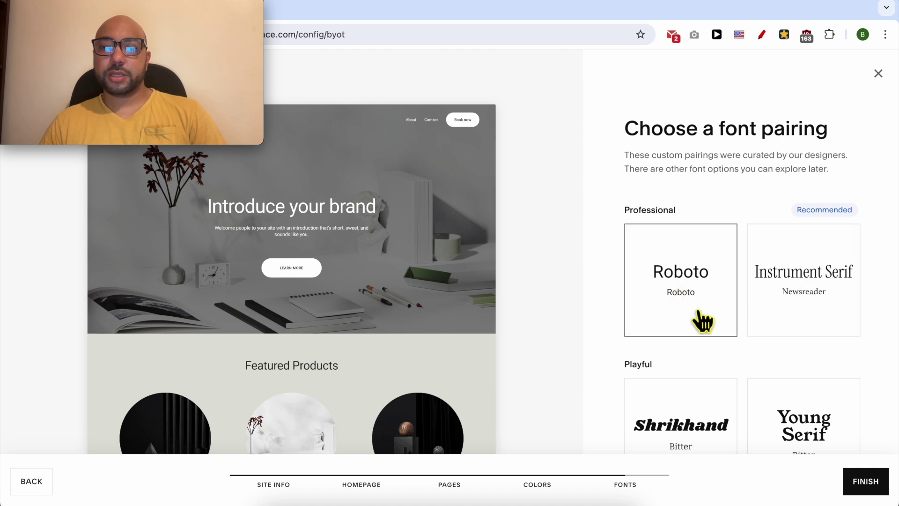
{"action": "scroll", "coordinate": [695, 301], "scroll_direction": "down", "scroll_amount": 3}
{"action": "scroll", "coordinate": [707, 307], "scroll_direction": "down", "scroll_amount": 1}
{"action": "left_click", "coordinate": [682, 278]}
{"action": "left_click", "coordinate": [796, 277]}
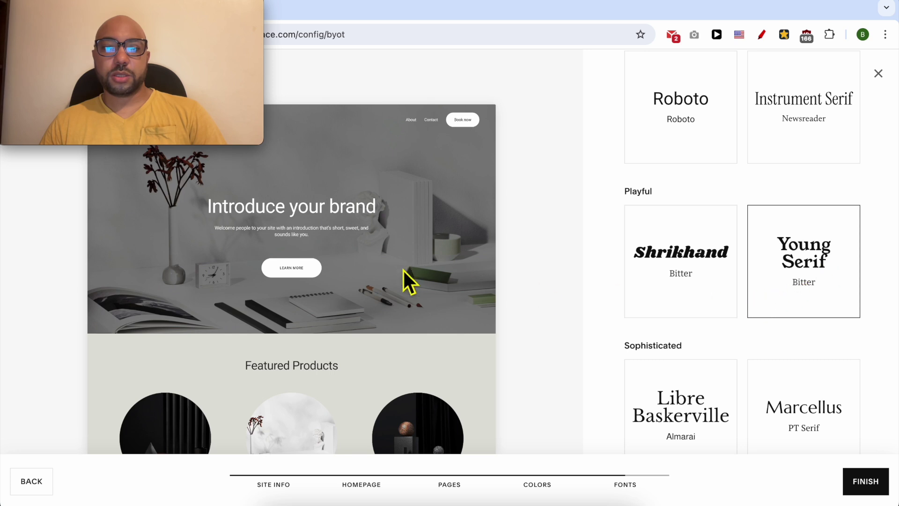
{"action": "left_click", "coordinate": [675, 293]}
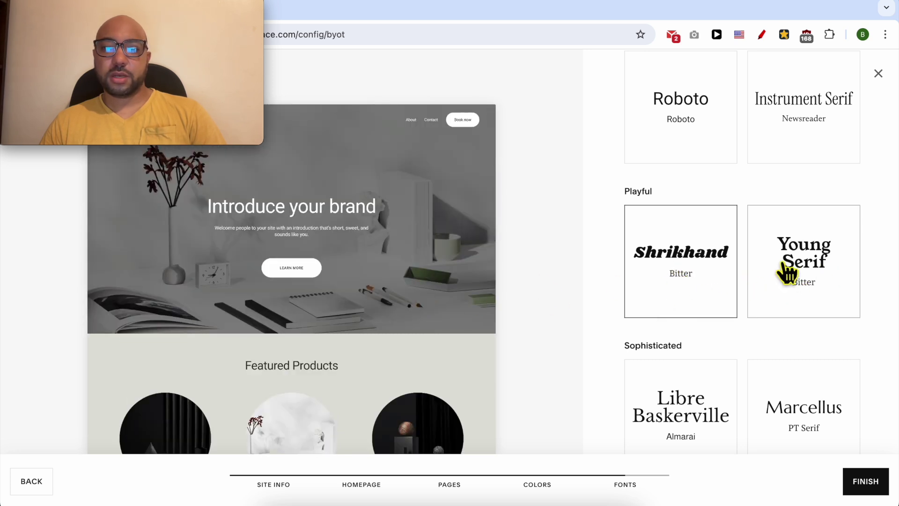
{"action": "left_click", "coordinate": [786, 271]}
{"action": "scroll", "coordinate": [406, 284], "scroll_direction": "down", "scroll_amount": 10}
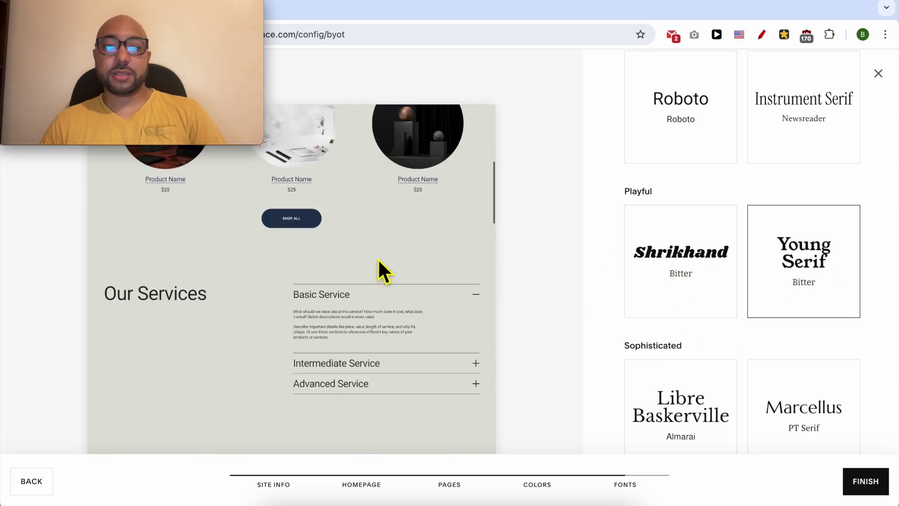
{"action": "left_click", "coordinate": [707, 277]}
{"action": "scroll", "coordinate": [367, 323], "scroll_direction": "down", "scroll_amount": 10}
{"action": "scroll", "coordinate": [366, 313], "scroll_direction": "down", "scroll_amount": 10}
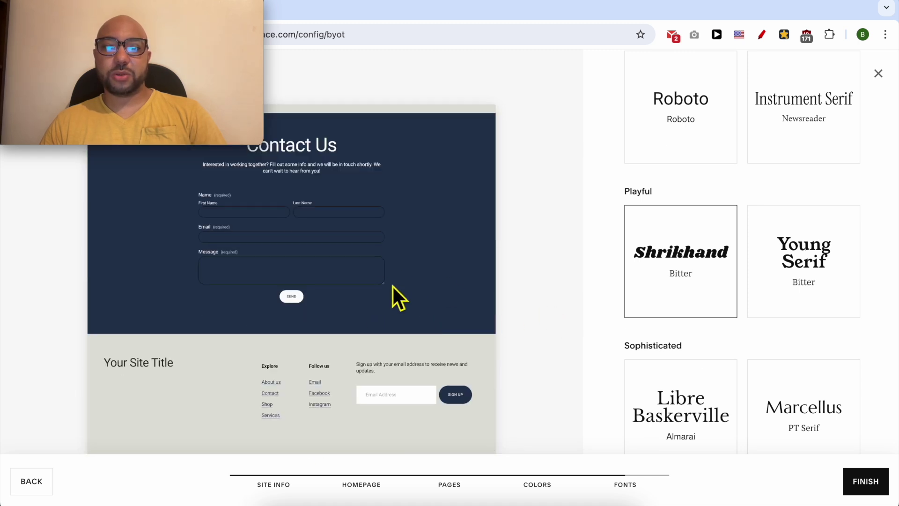
Use the Professional Roboto font pairing and finish the guided site setup.
{"action": "scroll", "coordinate": [697, 304], "scroll_direction": "up", "scroll_amount": 4}
{"action": "left_click", "coordinate": [707, 281]}
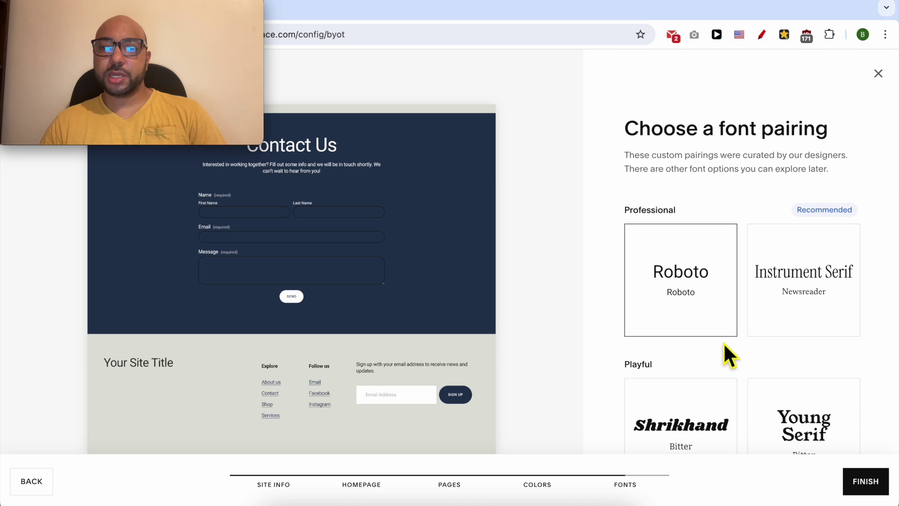
{"action": "left_click", "coordinate": [883, 481]}
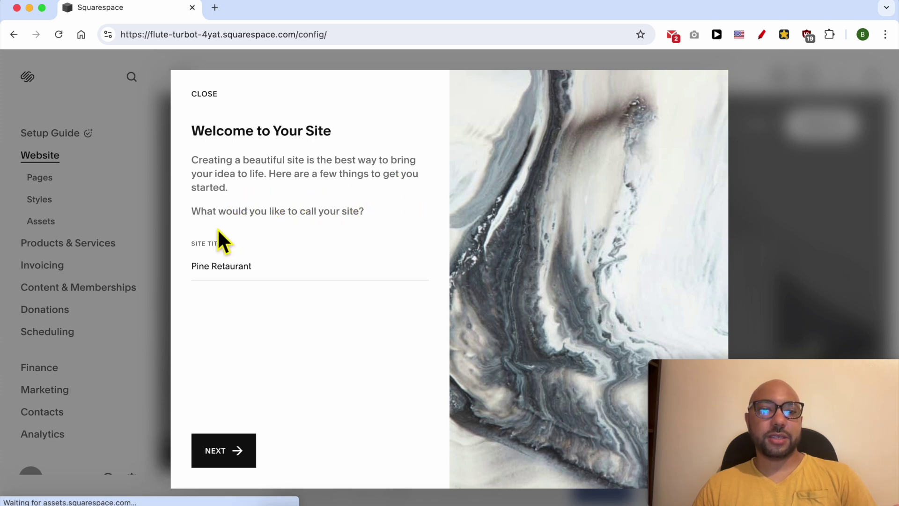
Keep "Pine Retaurant" as the site title and go through the welcome introduction to reach the site dashboard.
{"action": "left_click", "coordinate": [271, 282]}
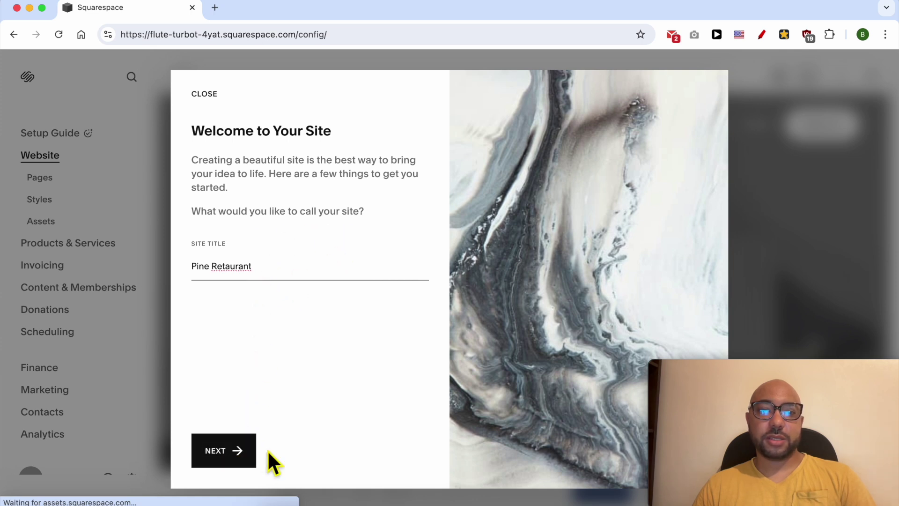
{"action": "left_click", "coordinate": [232, 453]}
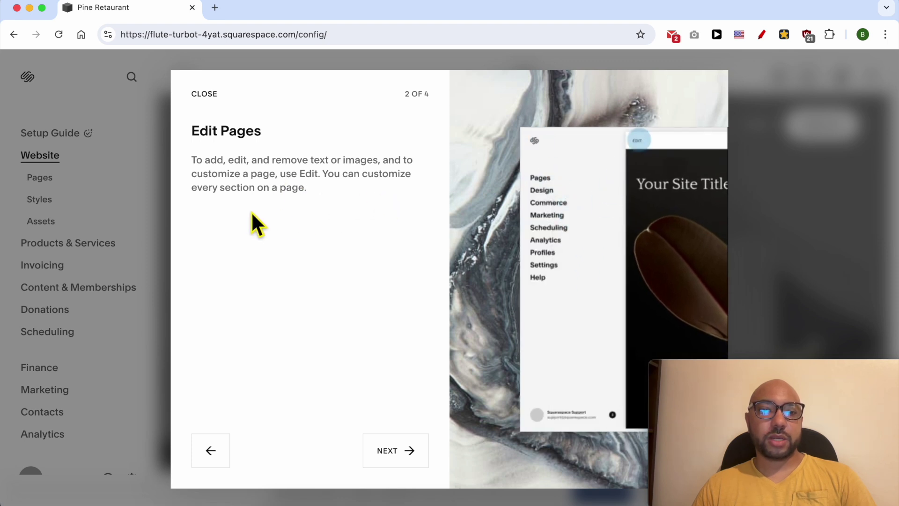
{"action": "left_click", "coordinate": [395, 449]}
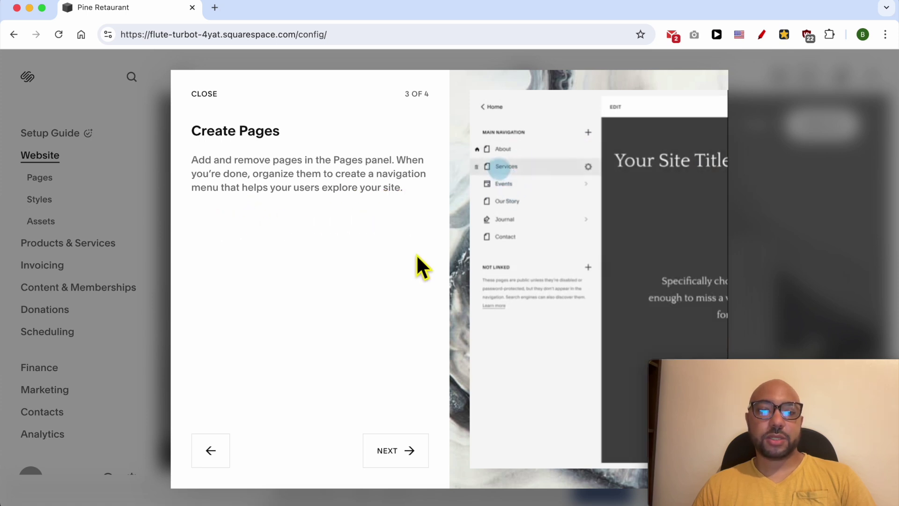
{"action": "left_click", "coordinate": [406, 447]}
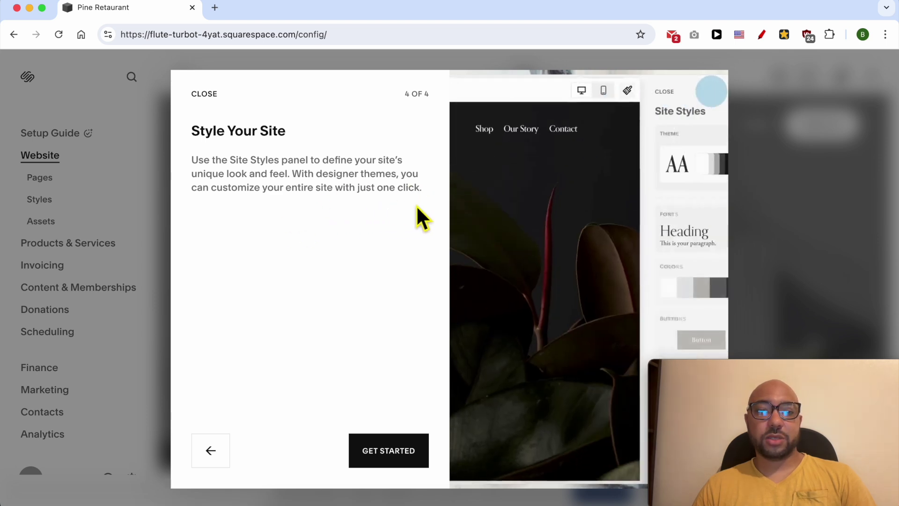
{"action": "left_click", "coordinate": [391, 462]}
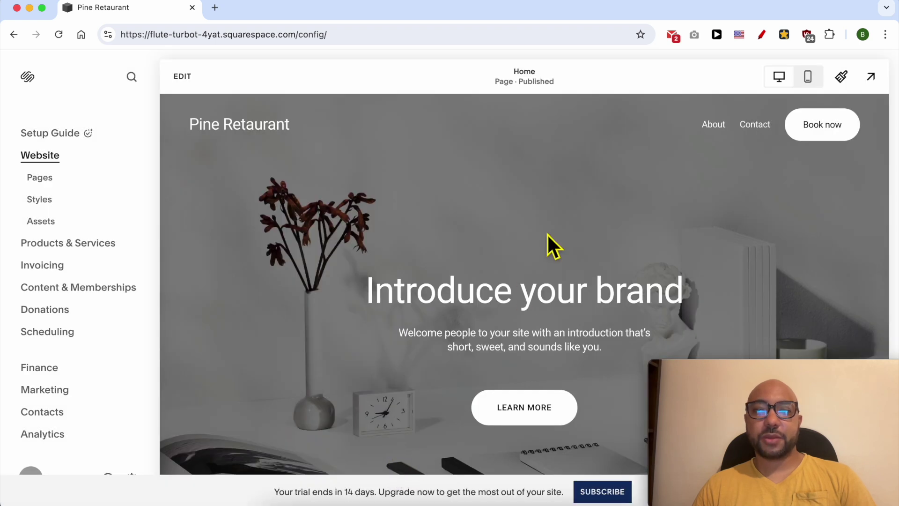
Review the generated homepage from its header down to the footer and back.
{"action": "scroll", "coordinate": [539, 300], "scroll_direction": "down", "scroll_amount": 10}
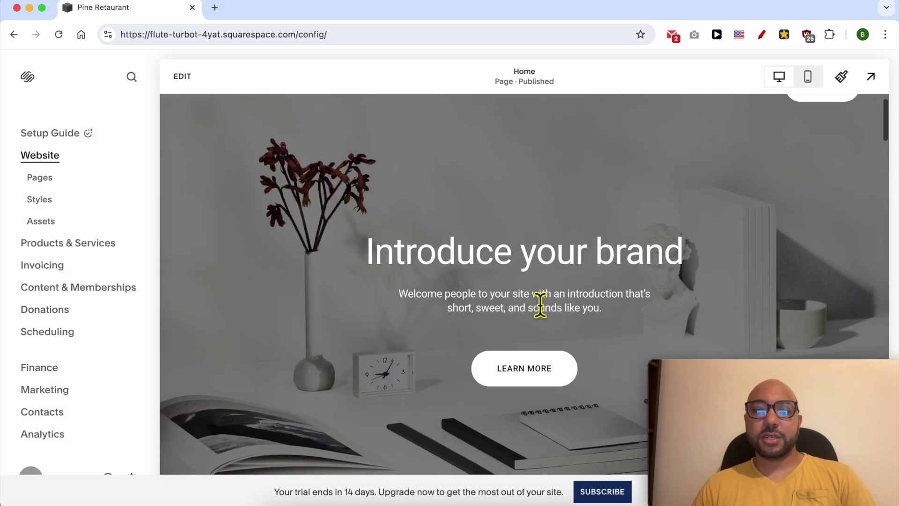
{"action": "scroll", "coordinate": [541, 305], "scroll_direction": "down", "scroll_amount": 15}
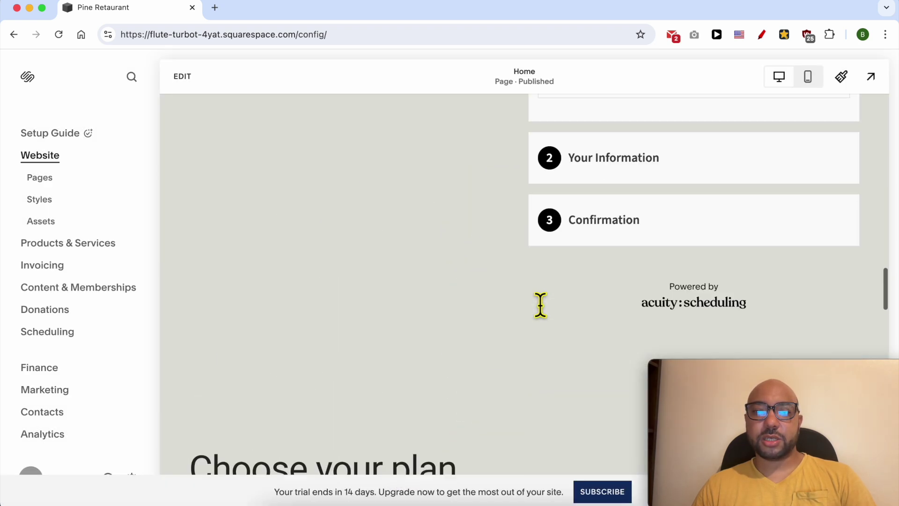
{"action": "scroll", "coordinate": [538, 297], "scroll_direction": "down", "scroll_amount": 5}
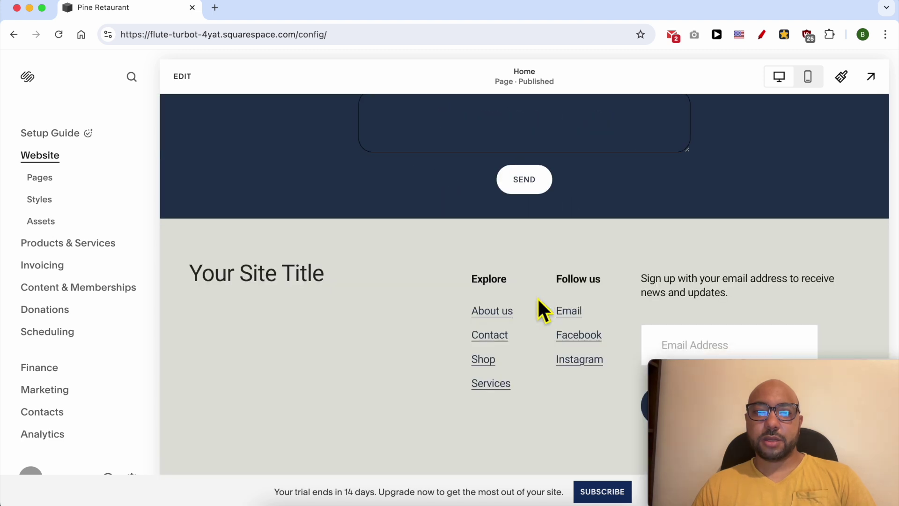
{"action": "scroll", "coordinate": [538, 297], "scroll_direction": "up", "scroll_amount": 10}
{"action": "scroll", "coordinate": [538, 297], "scroll_direction": "up", "scroll_amount": 15}
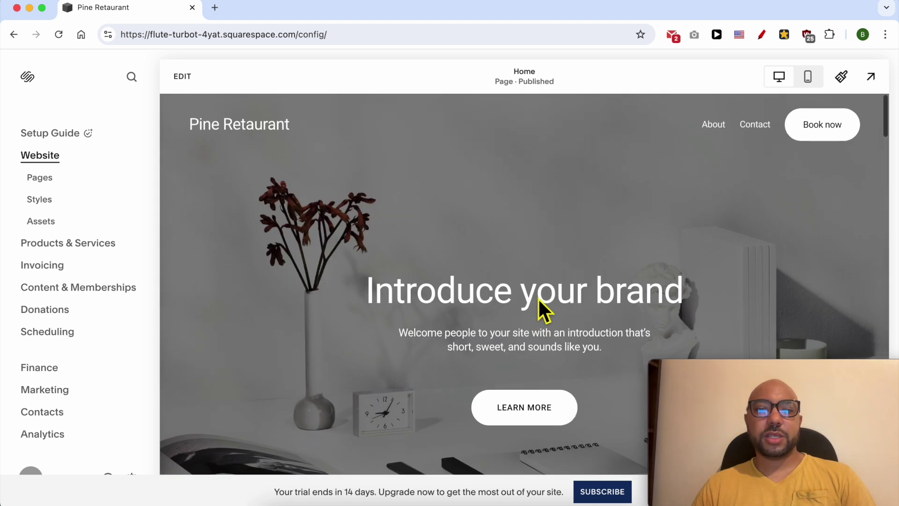
{"action": "left_click_drag", "start_coordinate": [792, 372], "coordinate": [746, 203]}
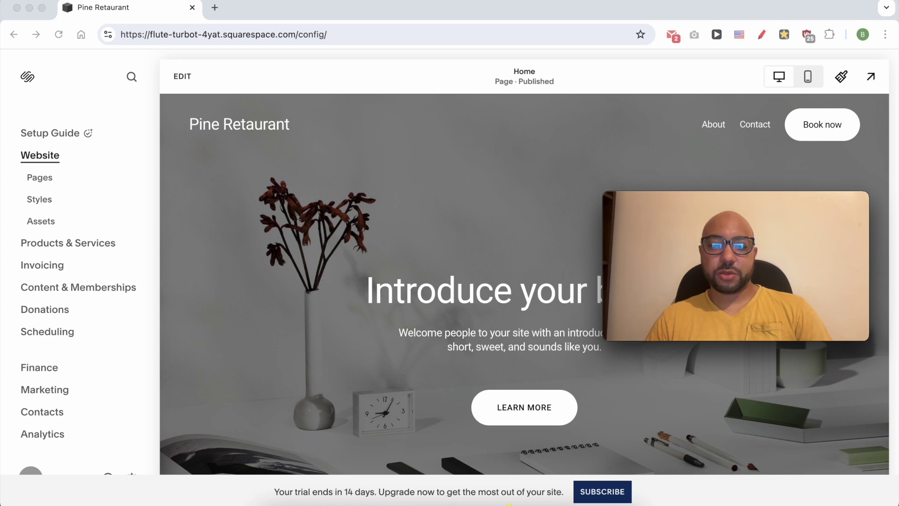
Open the subscription plans and compare the prices and features of Personal, Business, Commerce Basic and Commerce Advanced.
{"action": "left_click", "coordinate": [616, 494]}
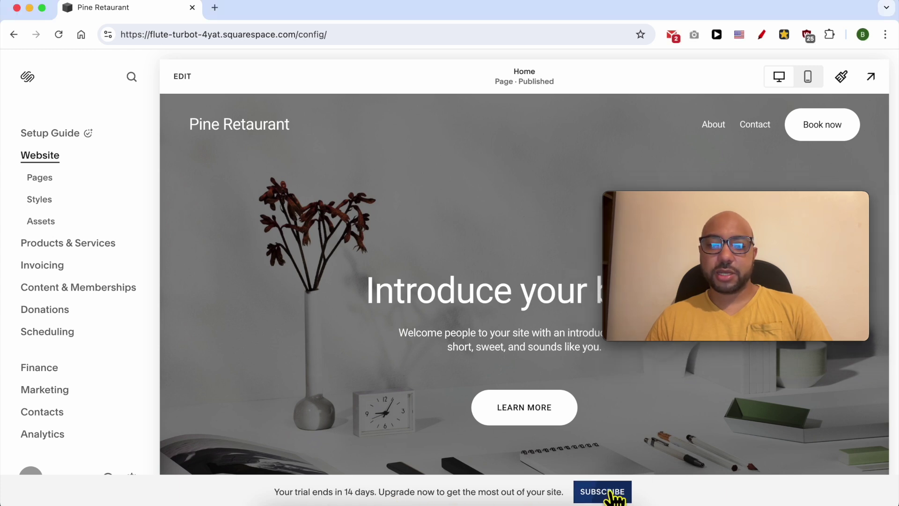
{"action": "left_click", "coordinate": [614, 494]}
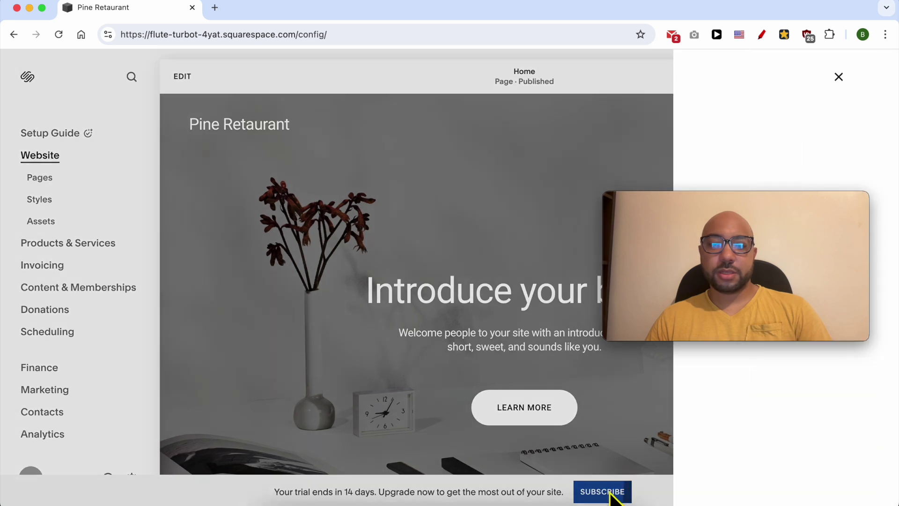
{"action": "left_click_drag", "start_coordinate": [684, 206], "coordinate": [93, 74]}
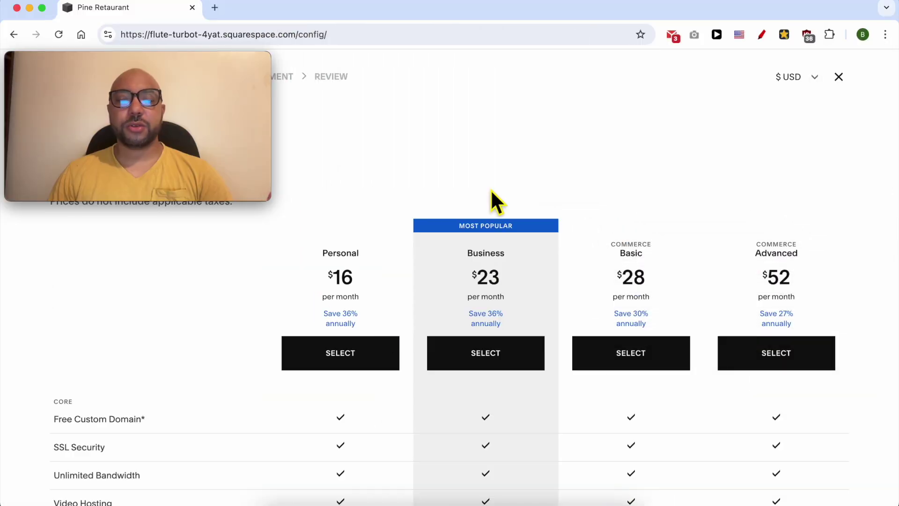
{"action": "double_click", "coordinate": [497, 256]}
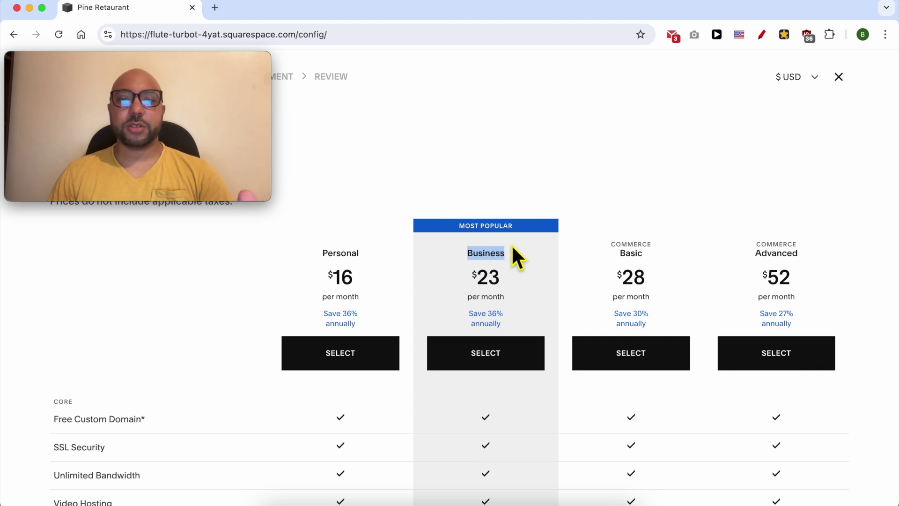
{"action": "double_click", "coordinate": [472, 270]}
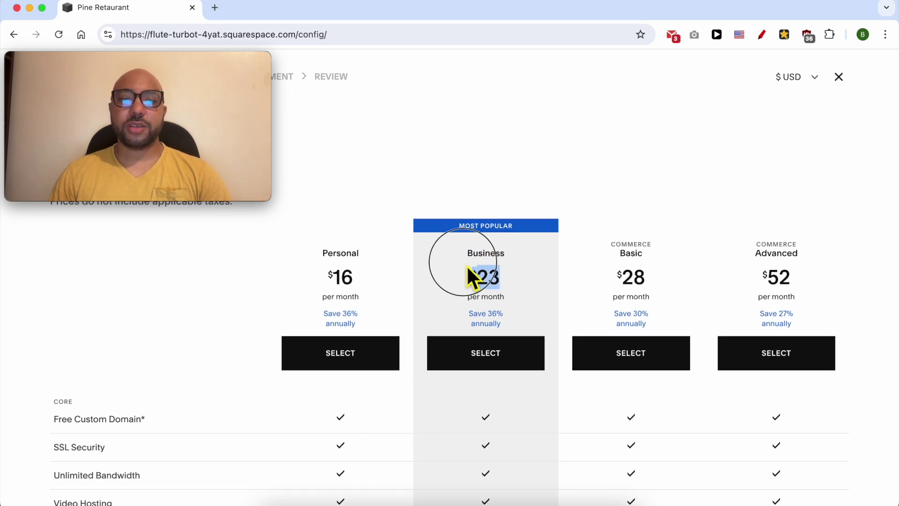
{"action": "left_click_drag", "start_coordinate": [472, 277], "coordinate": [458, 257]}
{"action": "double_click", "coordinate": [357, 258]}
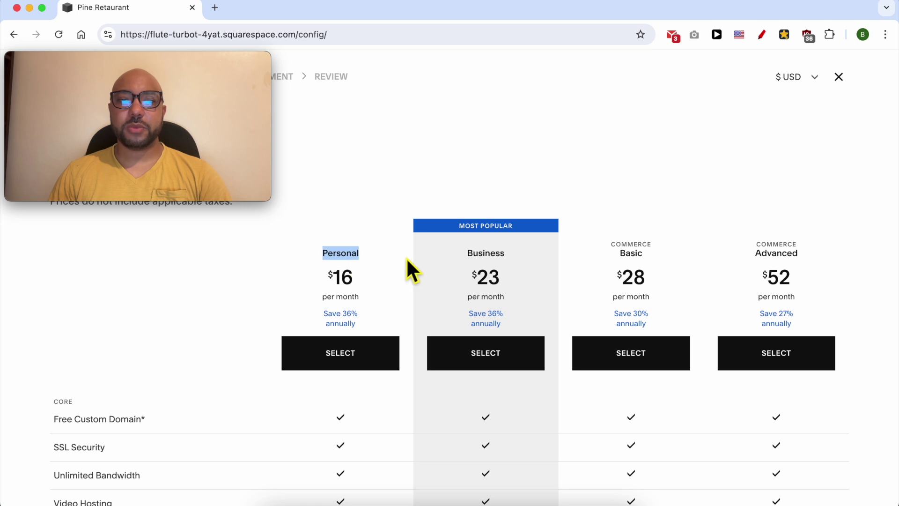
{"action": "scroll", "coordinate": [407, 259], "scroll_direction": "down", "scroll_amount": 5}
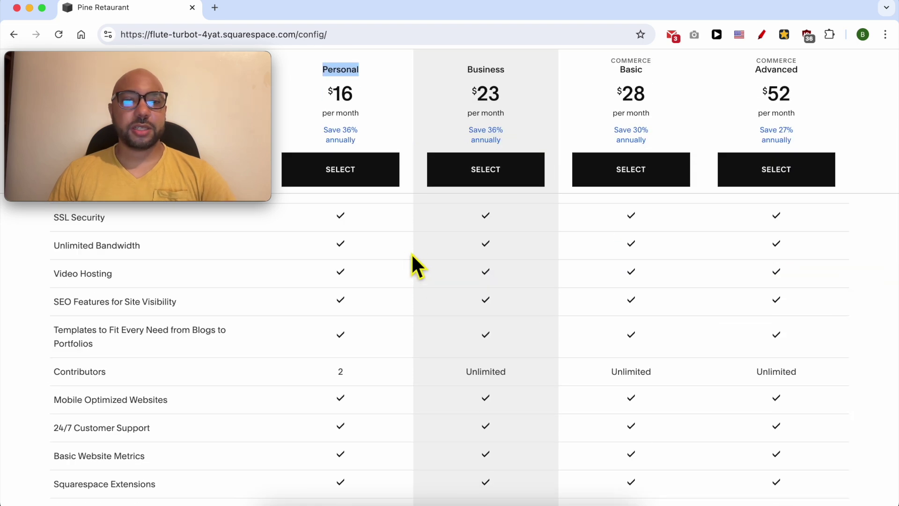
{"action": "scroll", "coordinate": [412, 255], "scroll_direction": "up", "scroll_amount": 2}
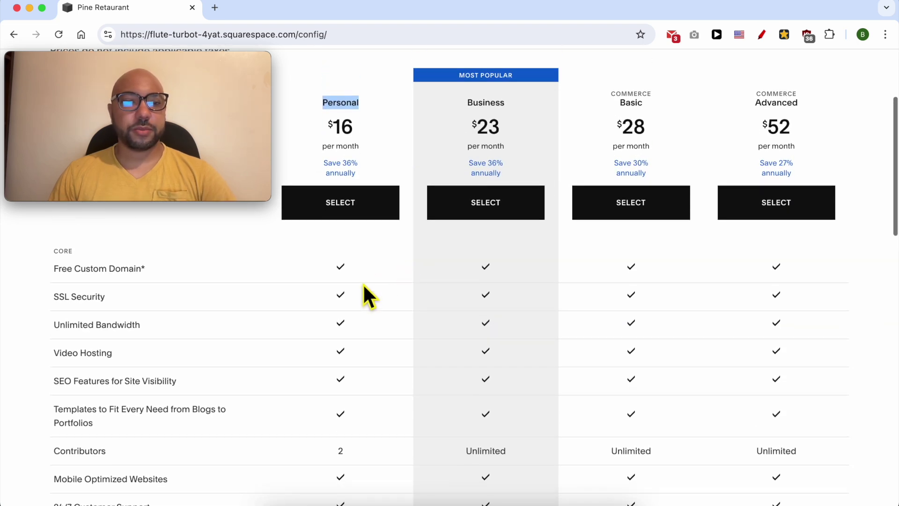
Compare the core features of the four plans, from the free custom domain and contributors to professional email and integrations.
{"action": "triple_click", "coordinate": [133, 269]}
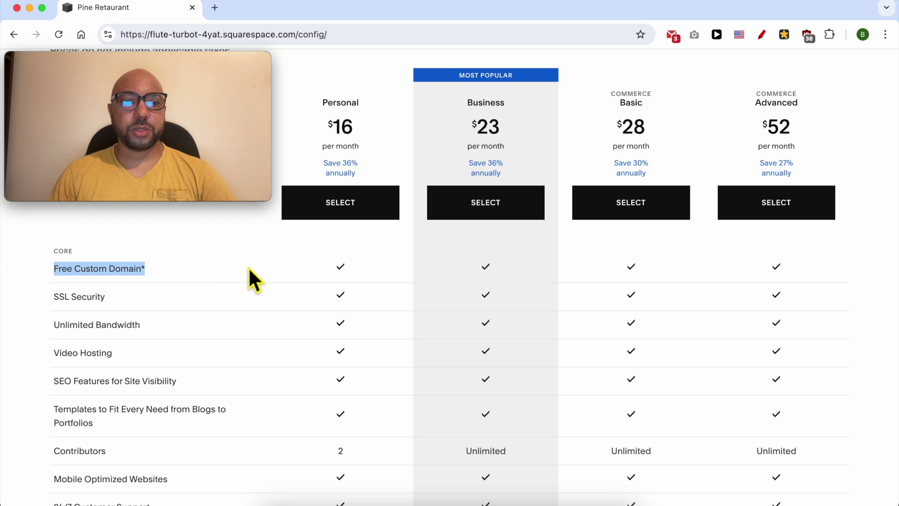
{"action": "scroll", "coordinate": [296, 274], "scroll_direction": "down", "scroll_amount": 1}
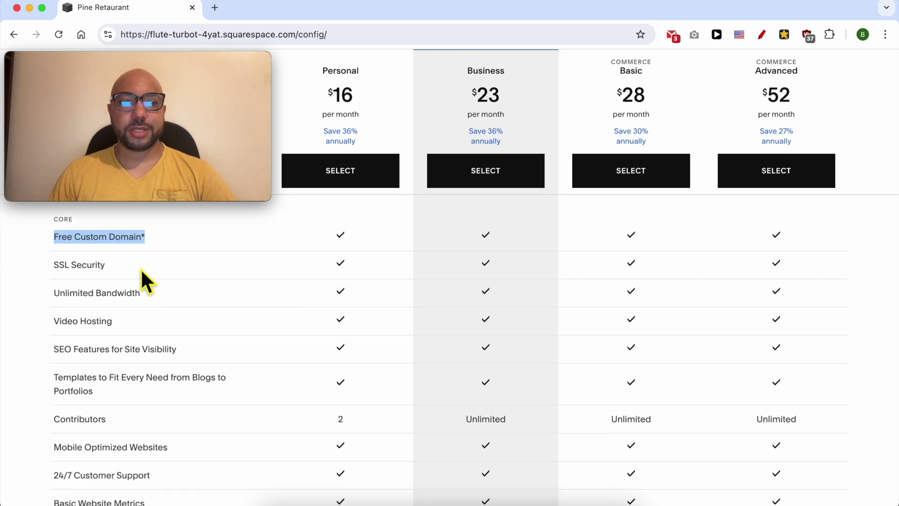
{"action": "scroll", "coordinate": [169, 281], "scroll_direction": "down", "scroll_amount": 1}
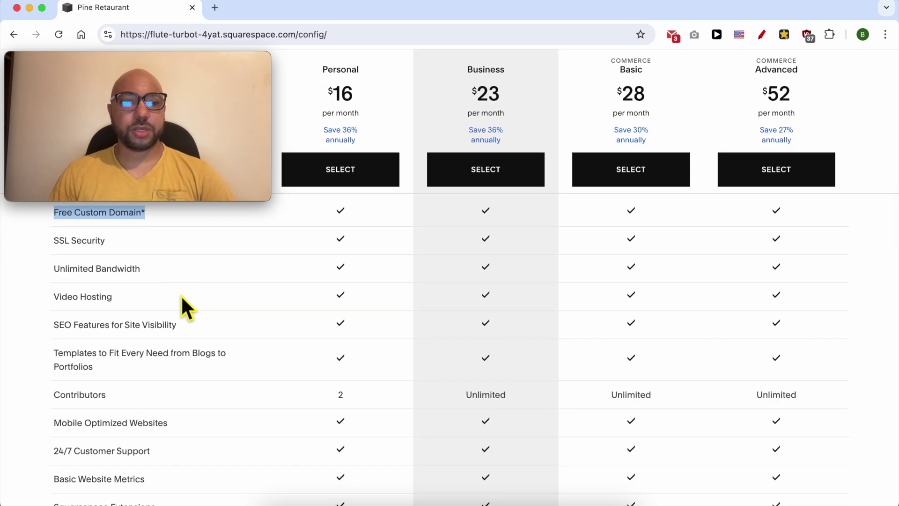
{"action": "scroll", "coordinate": [181, 294], "scroll_direction": "down", "scroll_amount": 1}
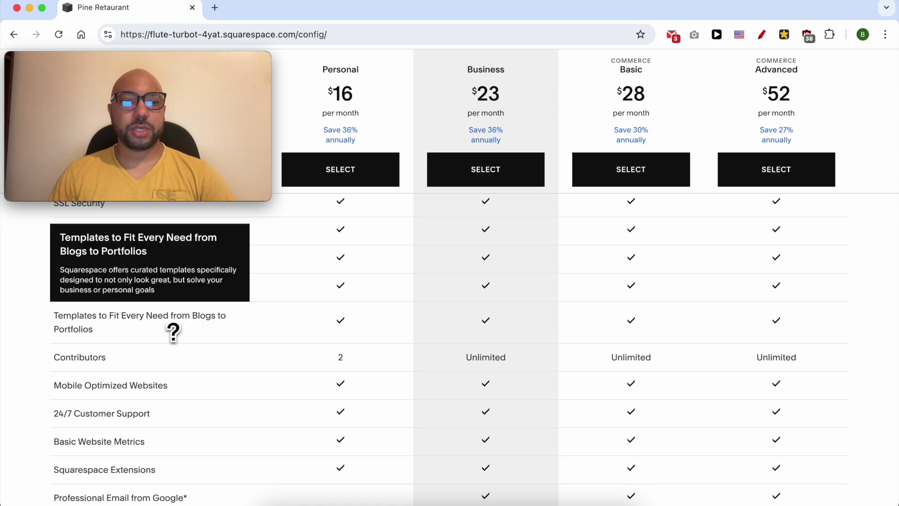
{"action": "scroll", "coordinate": [117, 337], "scroll_direction": "down", "scroll_amount": 2}
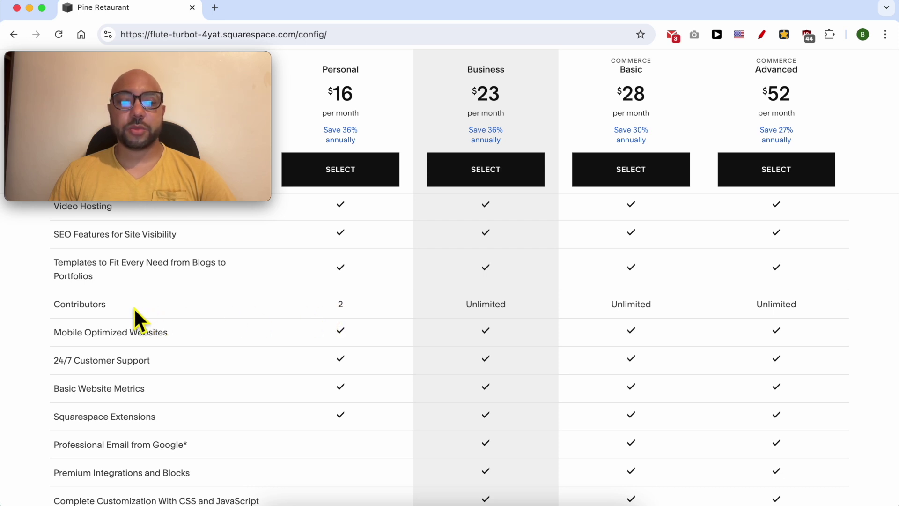
{"action": "double_click", "coordinate": [333, 305]}
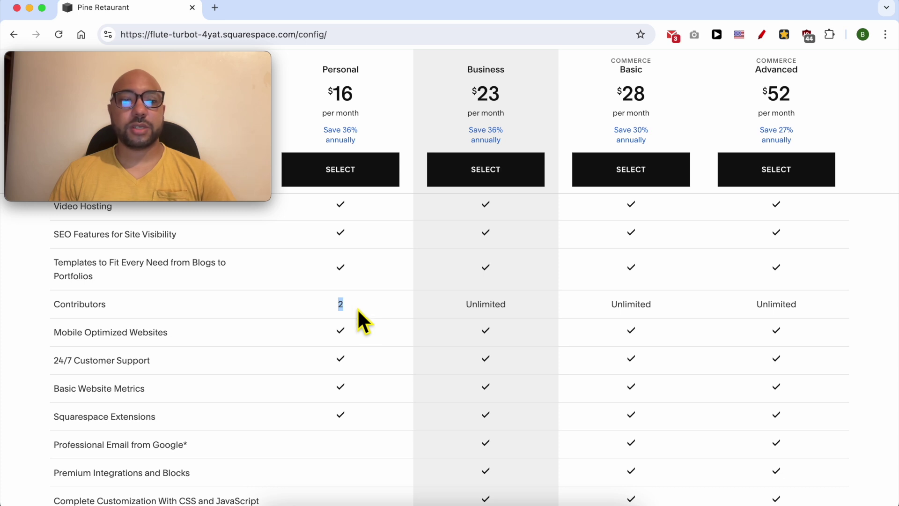
{"action": "scroll", "coordinate": [262, 342], "scroll_direction": "down", "scroll_amount": 1}
{"action": "left_click", "coordinate": [198, 319]}
{"action": "mouse_move", "coordinate": [139, 328]}
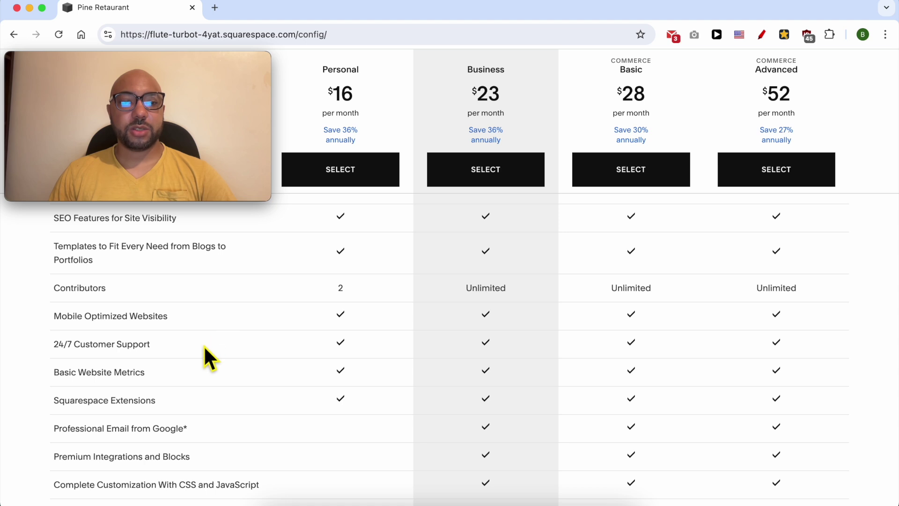
{"action": "scroll", "coordinate": [203, 350], "scroll_direction": "down", "scroll_amount": 4}
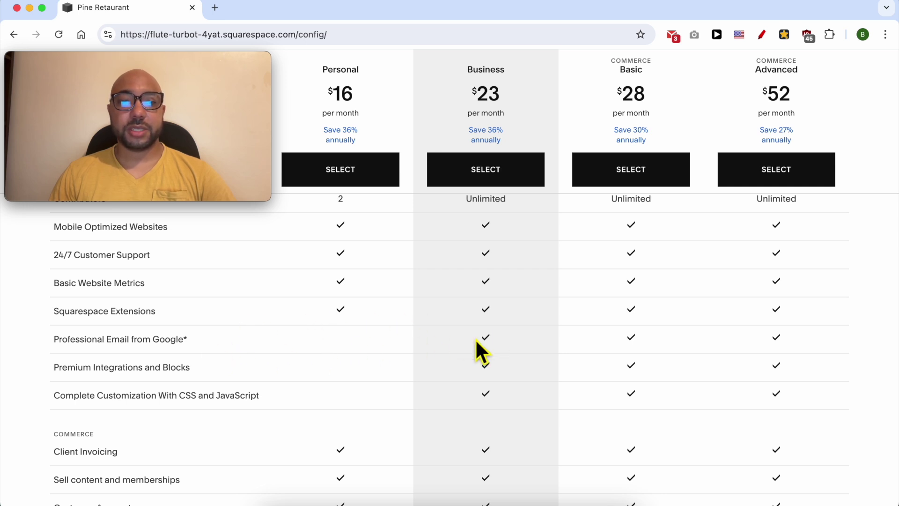
{"action": "mouse_move", "coordinate": [122, 346]}
Compare the plans' e-commerce support and their transaction fees for physical products, services, content and memberships.
{"action": "scroll", "coordinate": [327, 404], "scroll_direction": "down", "scroll_amount": 5}
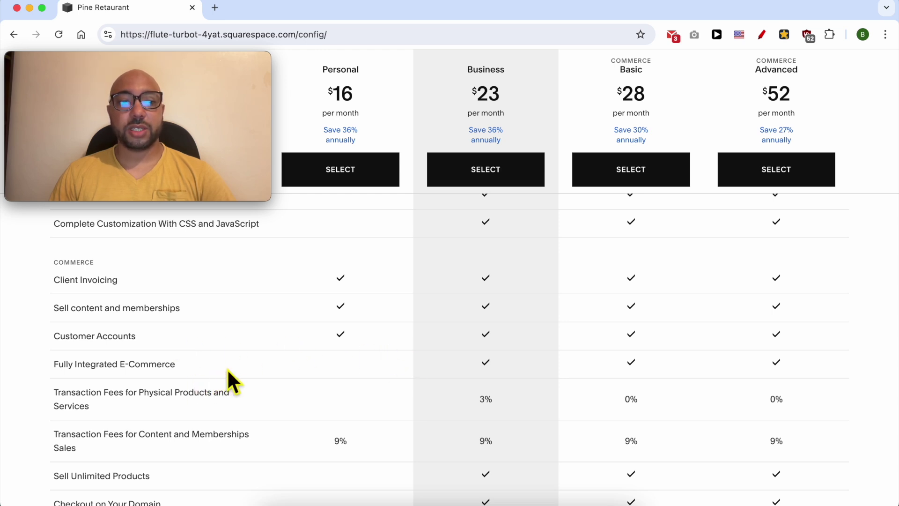
{"action": "triple_click", "coordinate": [490, 361]}
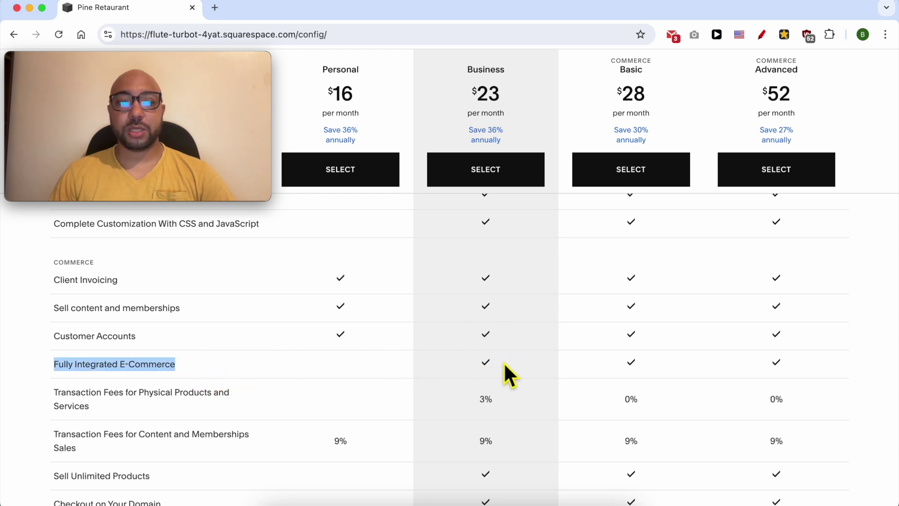
{"action": "left_click", "coordinate": [453, 361]}
{"action": "scroll", "coordinate": [448, 366], "scroll_direction": "down", "scroll_amount": 1}
{"action": "scroll", "coordinate": [448, 364], "scroll_direction": "down", "scroll_amount": 3}
{"action": "mouse_move", "coordinate": [138, 295]}
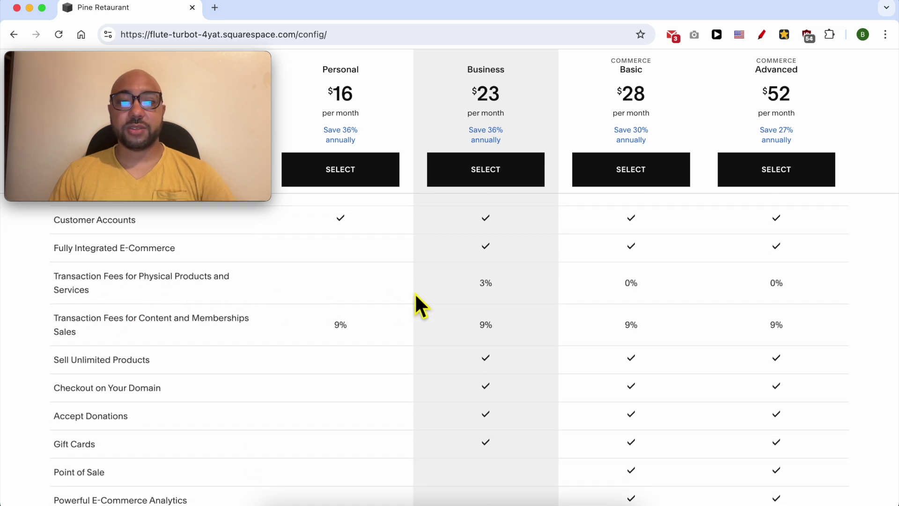
{"action": "left_click_drag", "start_coordinate": [501, 288], "coordinate": [475, 291]}
{"action": "left_click", "coordinate": [363, 285]}
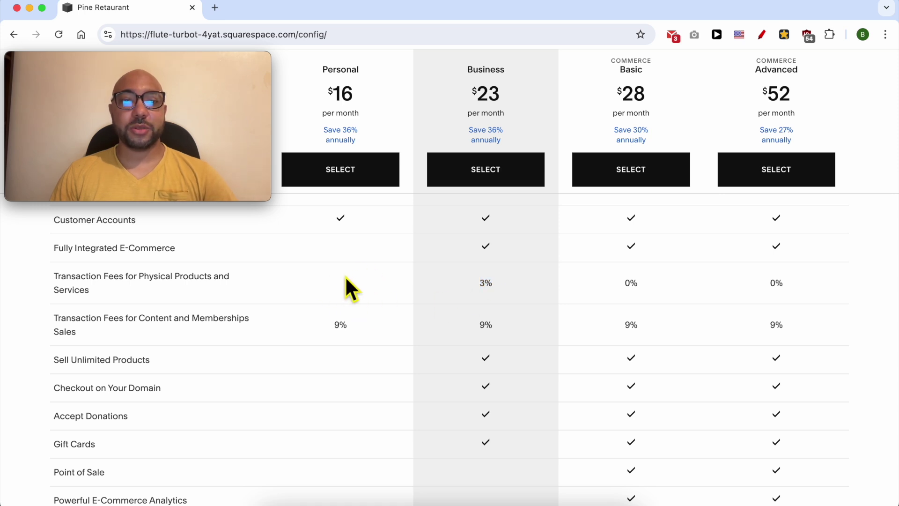
{"action": "scroll", "coordinate": [330, 286], "scroll_direction": "up", "scroll_amount": 2}
{"action": "mouse_move", "coordinate": [197, 367]}
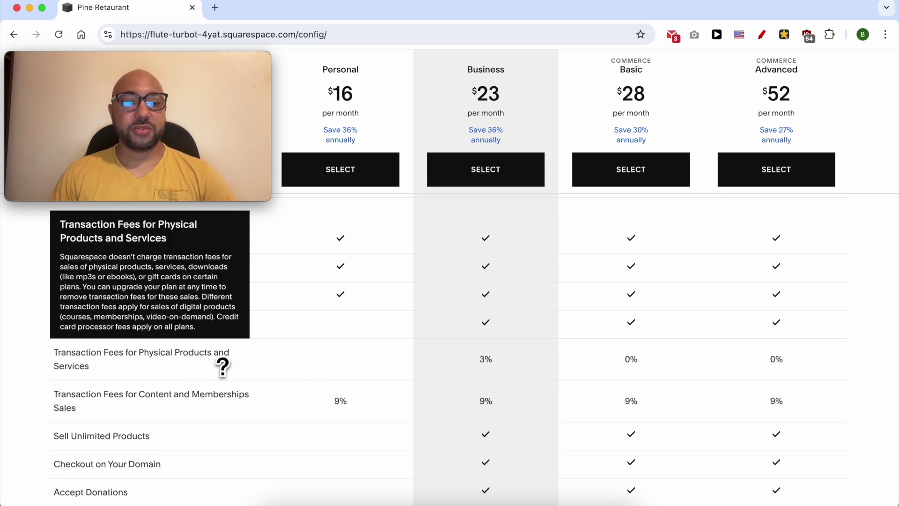
{"action": "scroll", "coordinate": [308, 372], "scroll_direction": "down", "scroll_amount": 2}
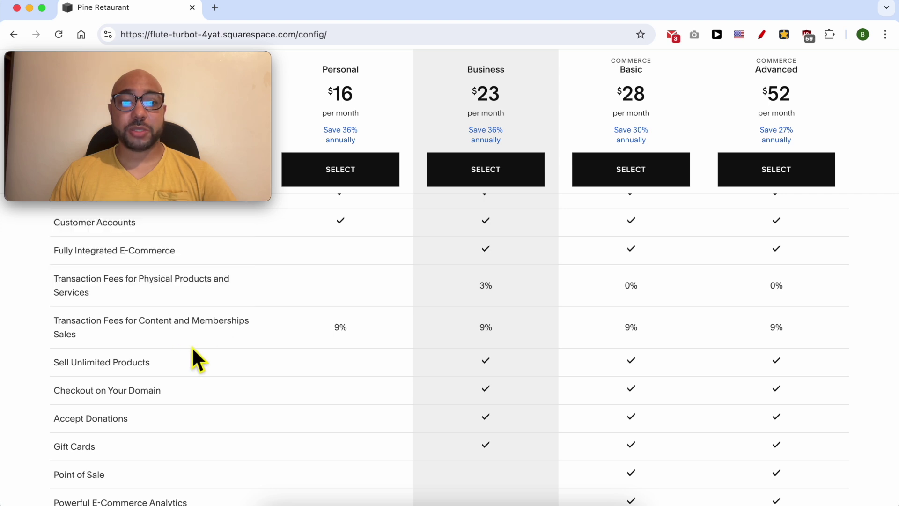
{"action": "double_click", "coordinate": [332, 329]}
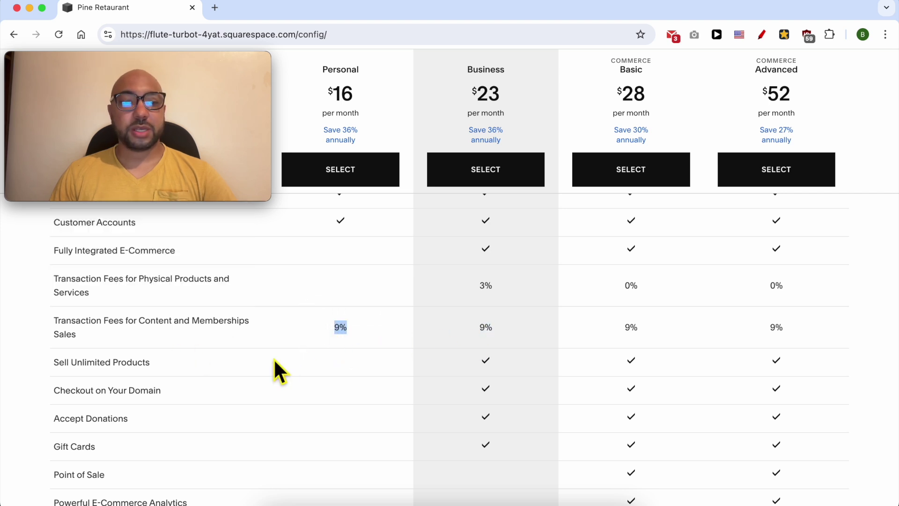
Compare the plans' selling, advanced commerce and marketing features, from unlimited products to promotional pop-ups and banners.
{"action": "scroll", "coordinate": [231, 357], "scroll_direction": "down", "scroll_amount": 1}
{"action": "scroll", "coordinate": [231, 358], "scroll_direction": "down", "scroll_amount": 1}
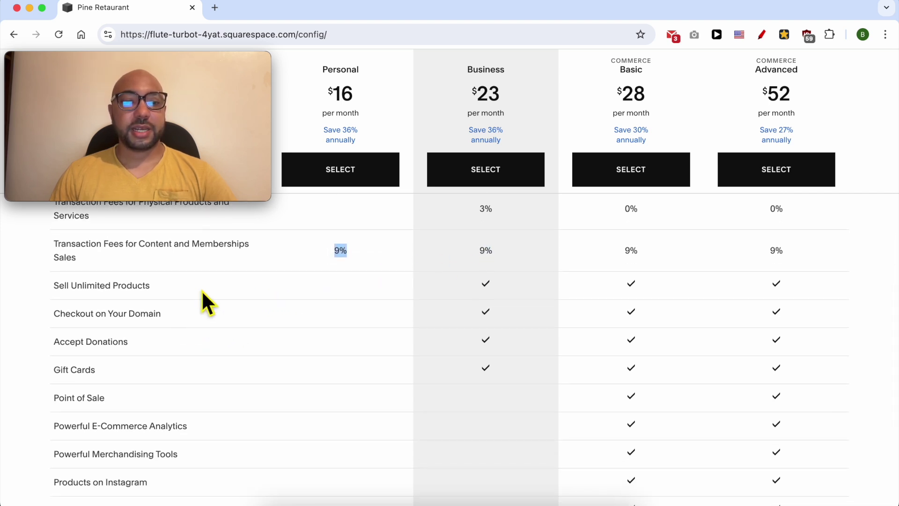
{"action": "left_click", "coordinate": [499, 290]}
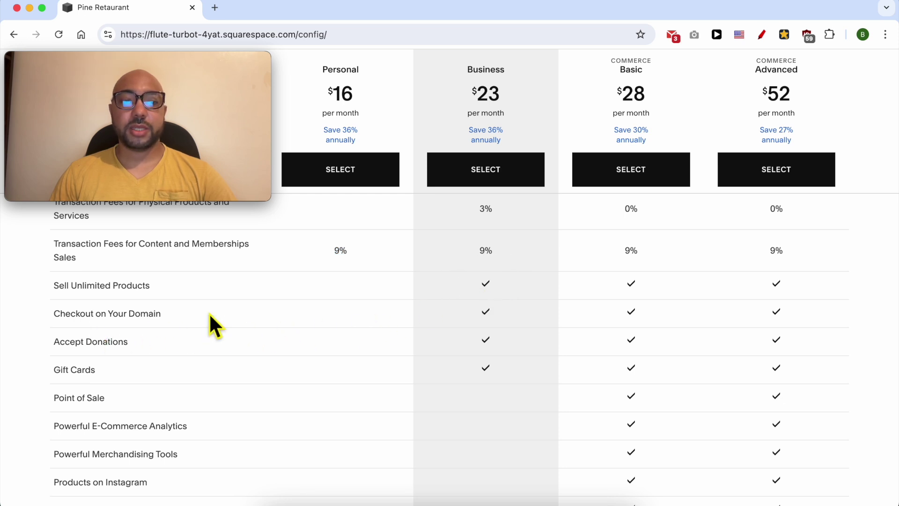
{"action": "mouse_move", "coordinate": [139, 321]}
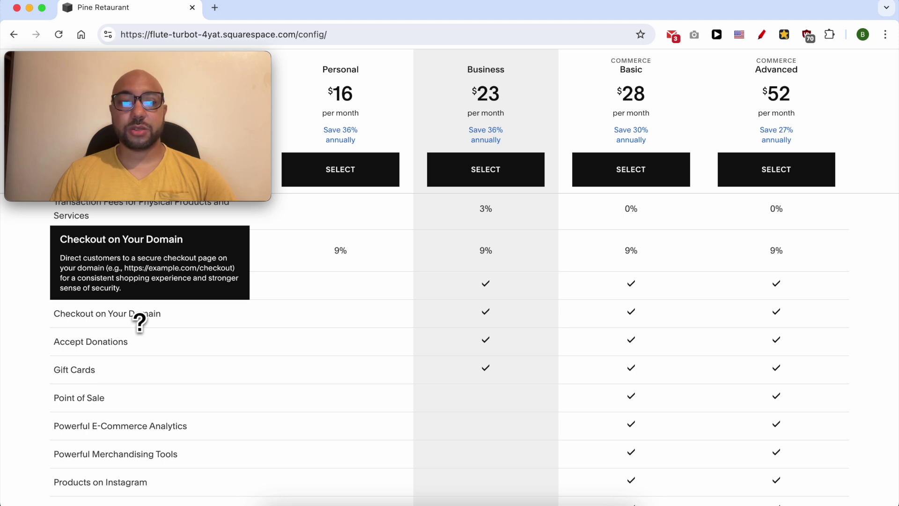
{"action": "scroll", "coordinate": [150, 344], "scroll_direction": "down", "scroll_amount": 1}
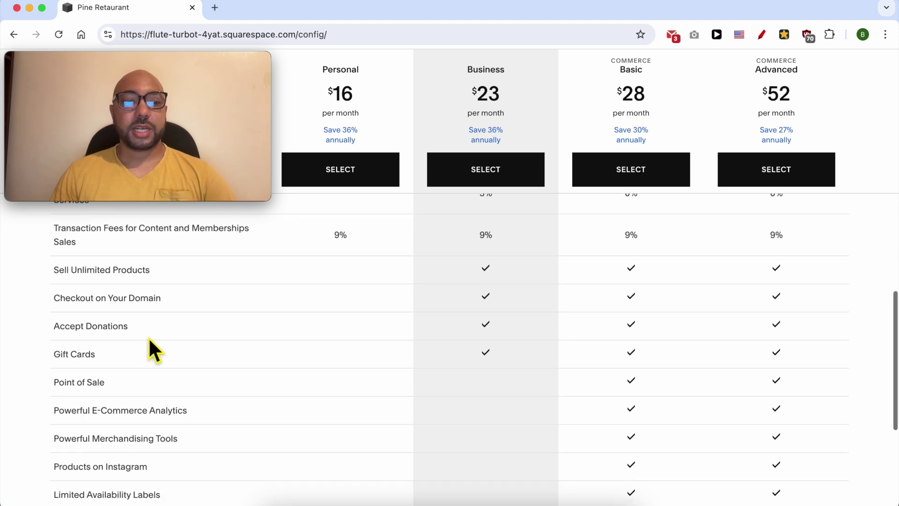
{"action": "left_click", "coordinate": [454, 326]}
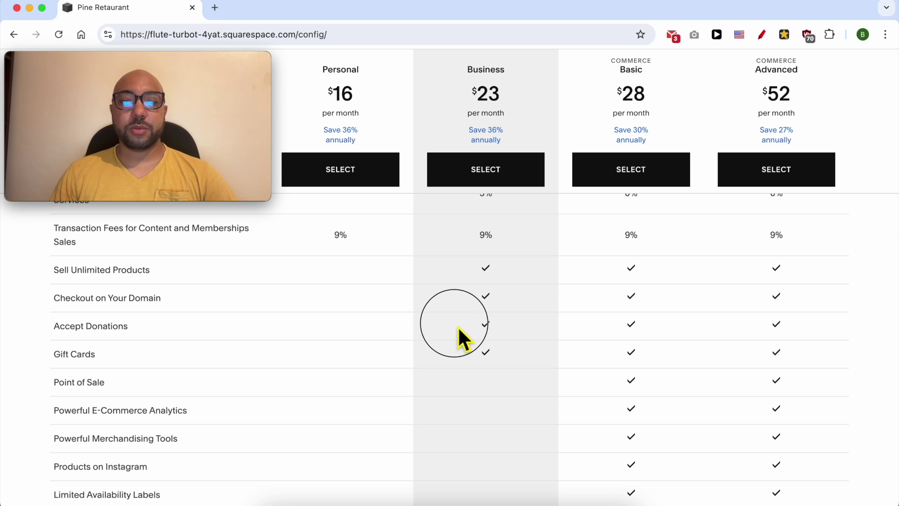
{"action": "scroll", "coordinate": [171, 374], "scroll_direction": "down", "scroll_amount": 5}
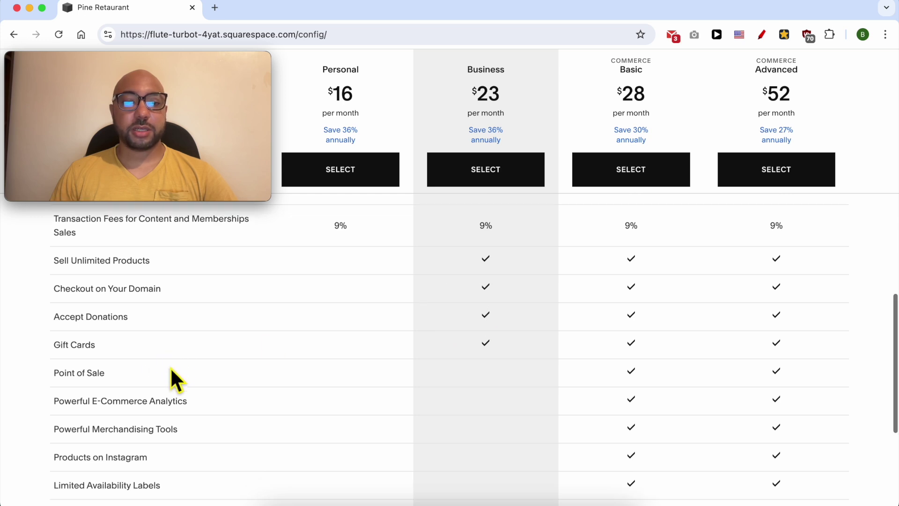
{"action": "scroll", "coordinate": [241, 337], "scroll_direction": "down", "scroll_amount": 4}
{"action": "left_click_drag", "start_coordinate": [52, 236], "coordinate": [170, 482]}
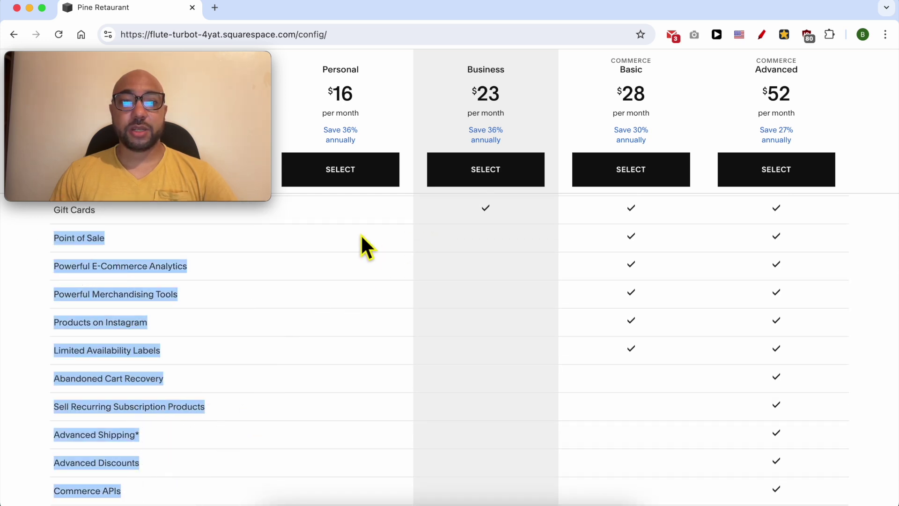
{"action": "scroll", "coordinate": [469, 234], "scroll_direction": "down", "scroll_amount": 5}
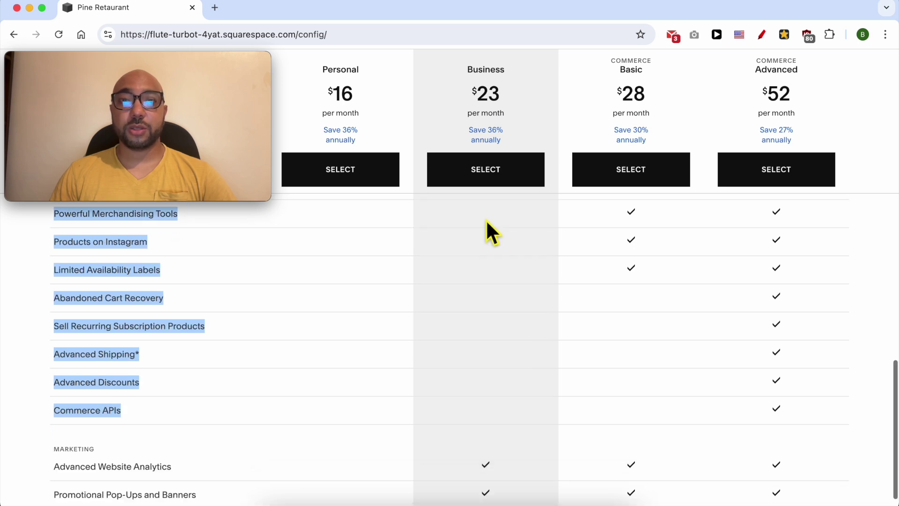
{"action": "left_click", "coordinate": [316, 452]}
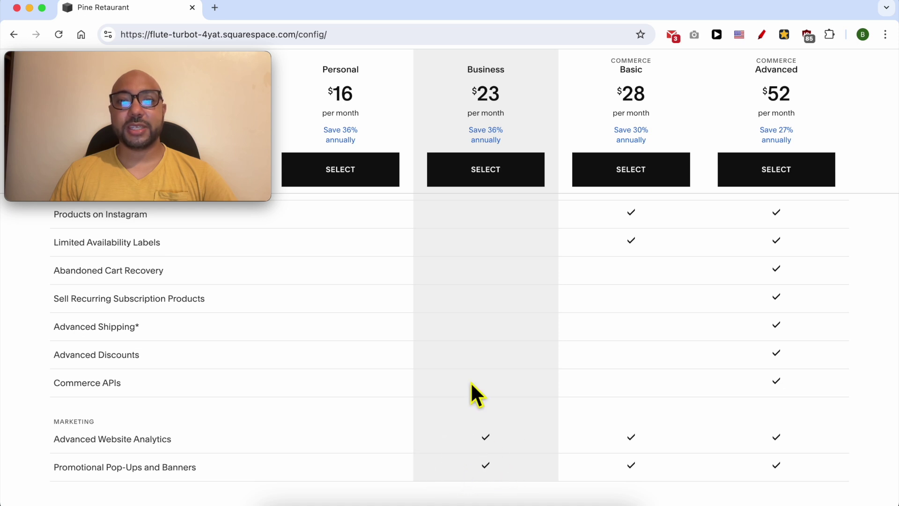
Choose the Business plan with annual billing at $23/month and confirm the billing cycle.
{"action": "scroll", "coordinate": [472, 385], "scroll_direction": "up", "scroll_amount": 10}
{"action": "scroll", "coordinate": [471, 383], "scroll_direction": "up", "scroll_amount": 10}
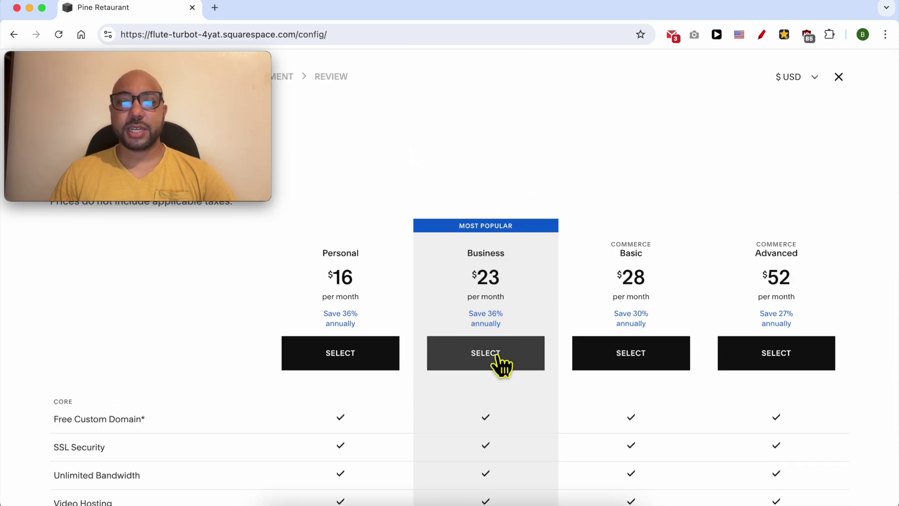
{"action": "left_click", "coordinate": [498, 359]}
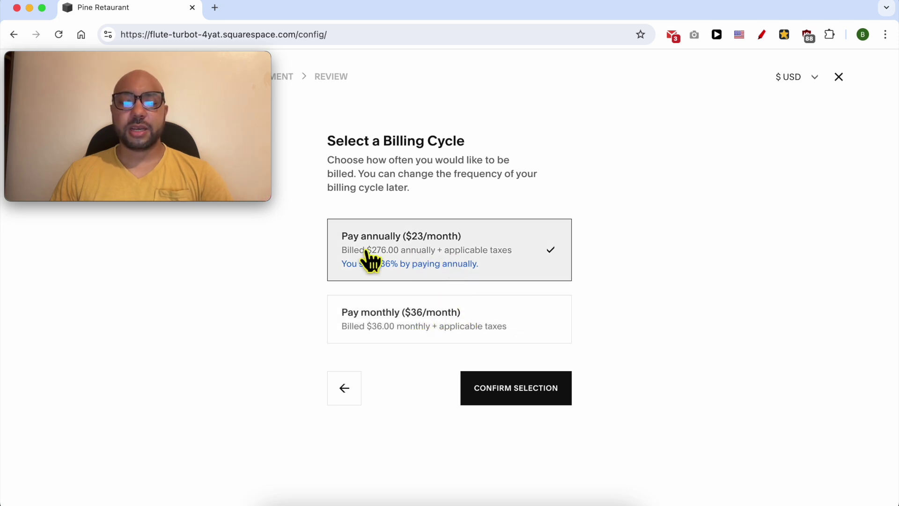
{"action": "left_click", "coordinate": [534, 396]}
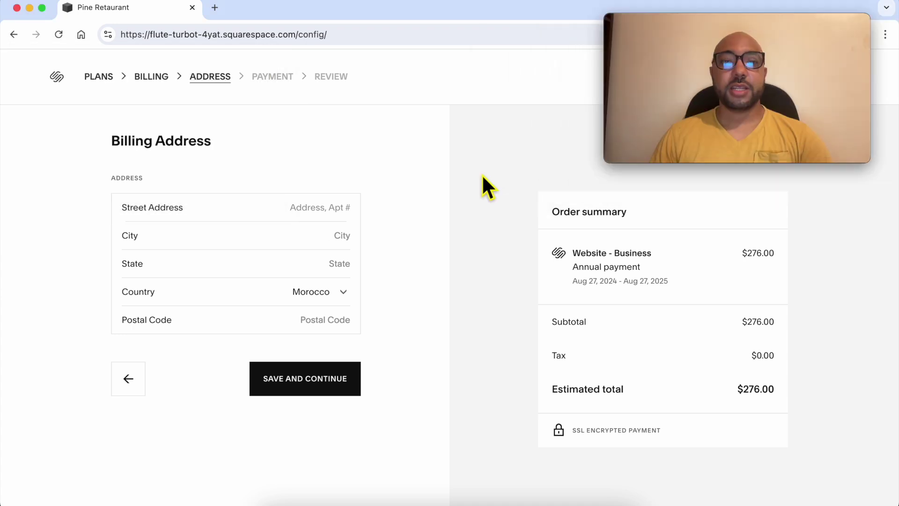
Fill in the billing address, check the tax and estimated total in the order summary, and continue to payment.
{"action": "left_click", "coordinate": [292, 220]}
{"action": "key", "text": "Tab"}
{"action": "key", "text": "Tab"}
{"action": "key", "text": "Tab"}
{"action": "left_click", "coordinate": [468, 293]}
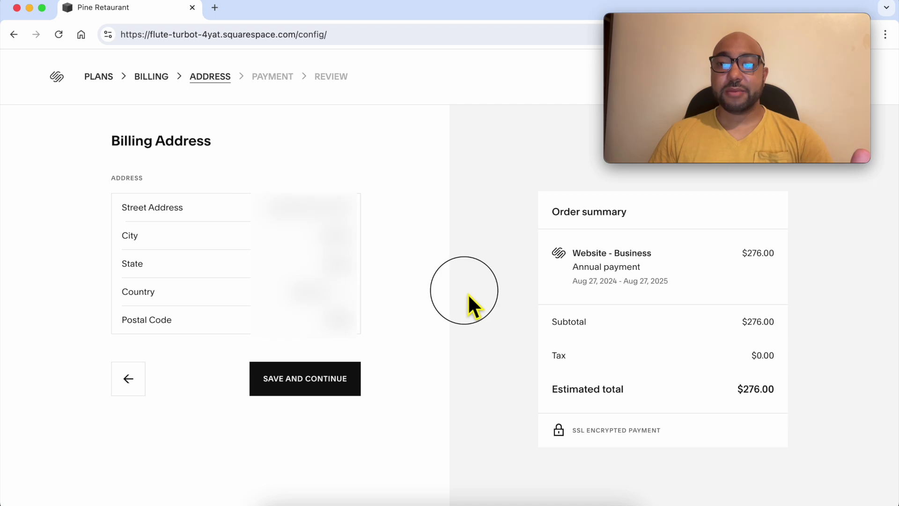
{"action": "left_click", "coordinate": [309, 390]}
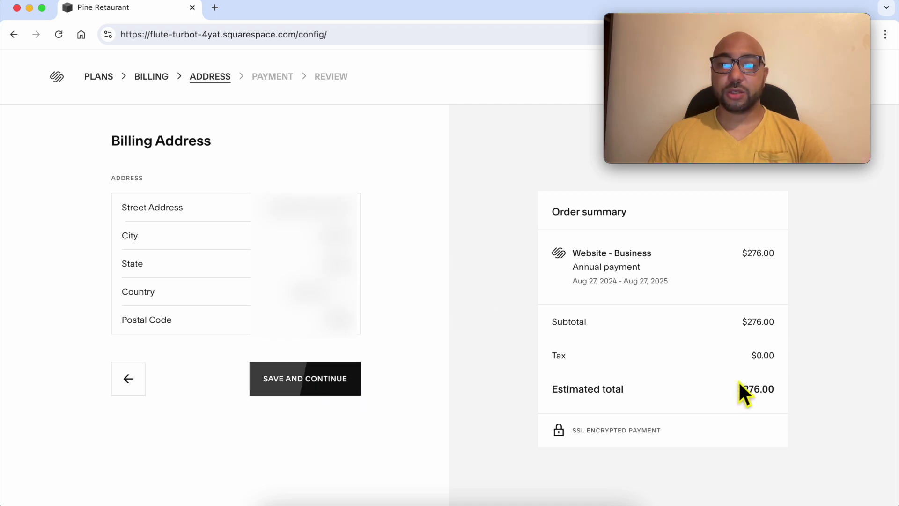
{"action": "left_click_drag", "start_coordinate": [770, 393], "coordinate": [664, 396]}
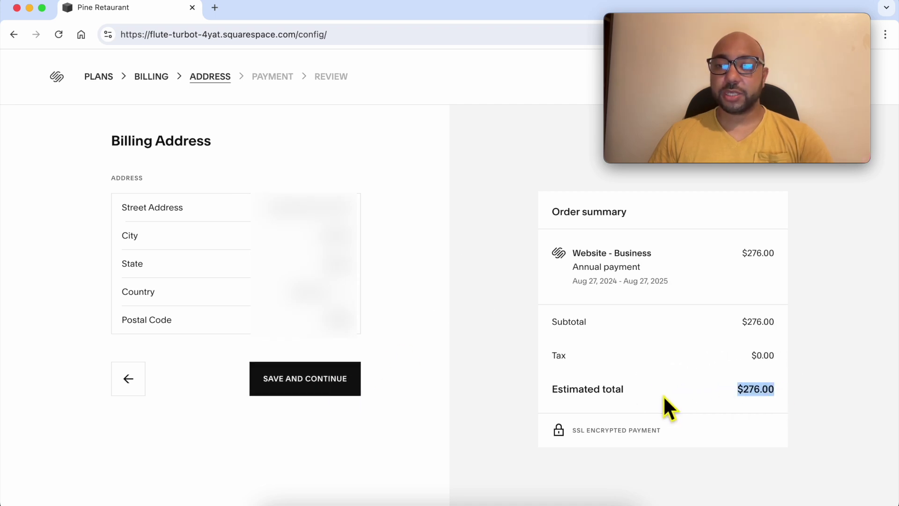
{"action": "left_click_drag", "start_coordinate": [776, 357], "coordinate": [745, 359]}
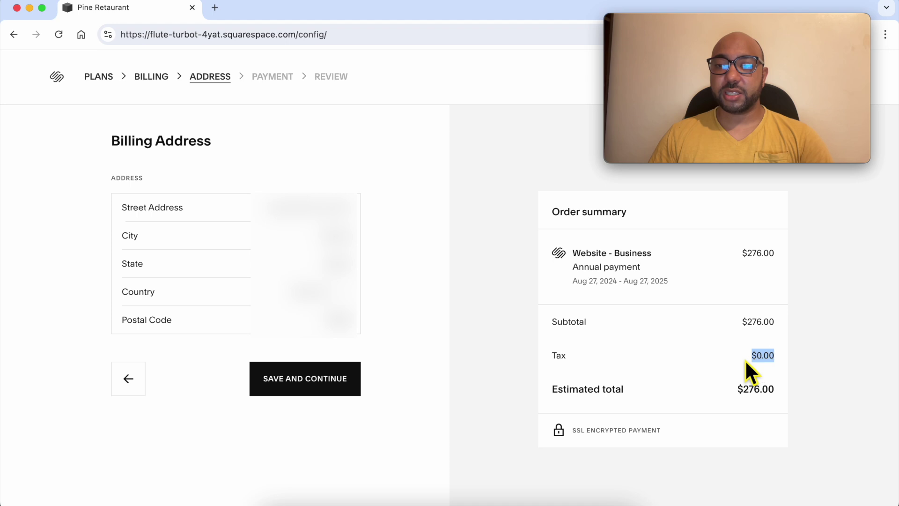
{"action": "left_click", "coordinate": [345, 391]}
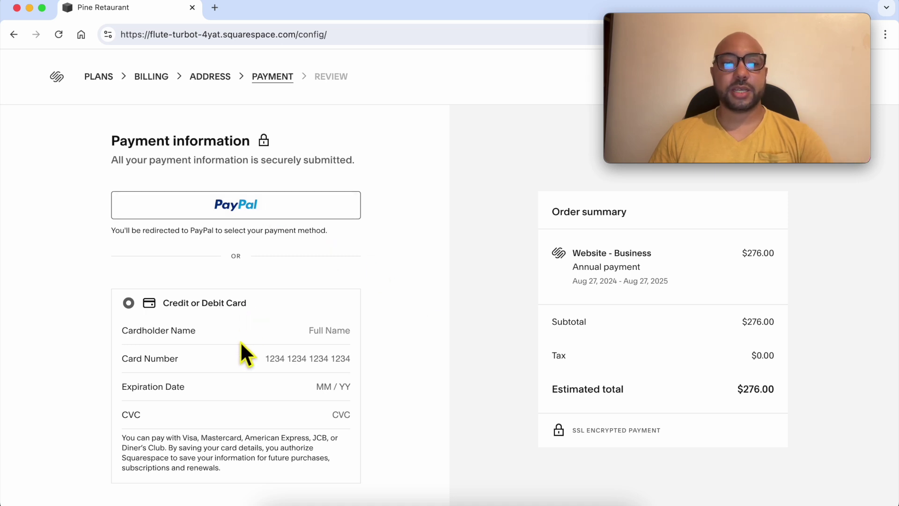
Enter the cardholder name, card number, expiration date and CVC for credit or debit card payment and continue to the order review.
{"action": "left_click", "coordinate": [215, 346]}
{"action": "left_click", "coordinate": [209, 328]}
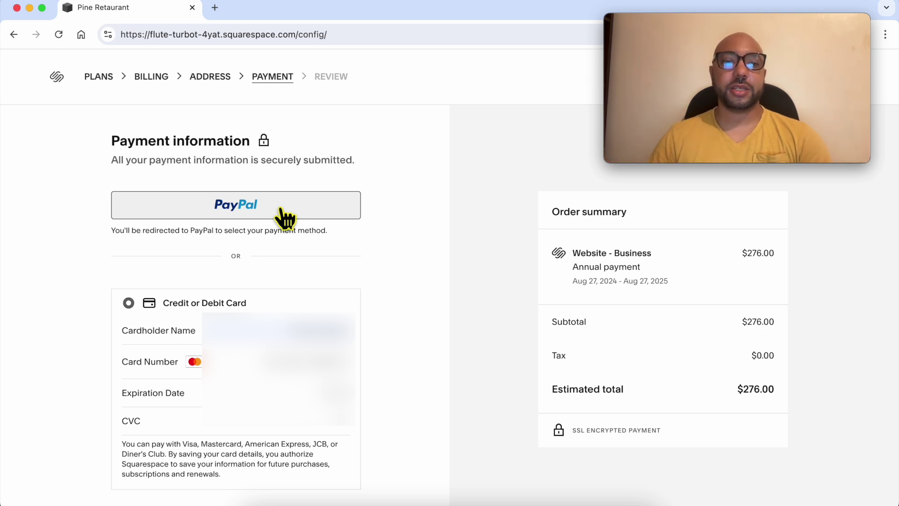
{"action": "scroll", "coordinate": [323, 337], "scroll_direction": "down", "scroll_amount": 3}
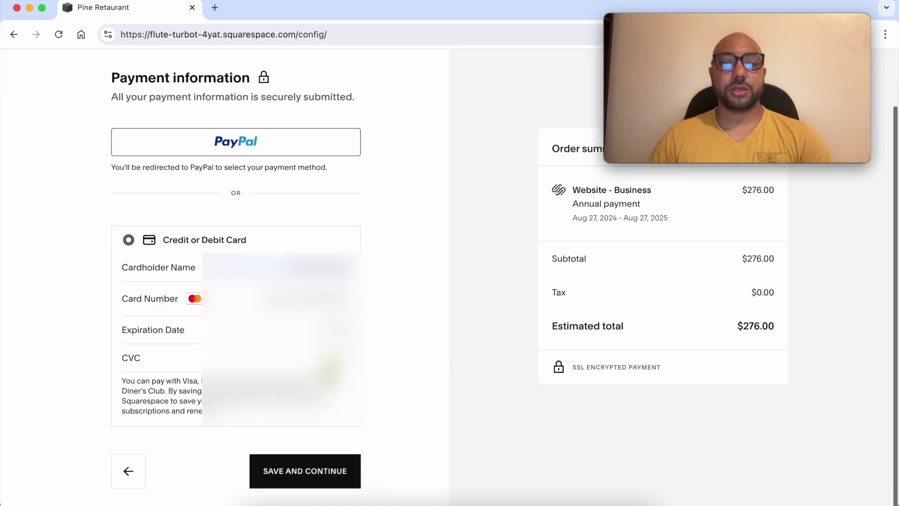
{"action": "left_click", "coordinate": [326, 472]}
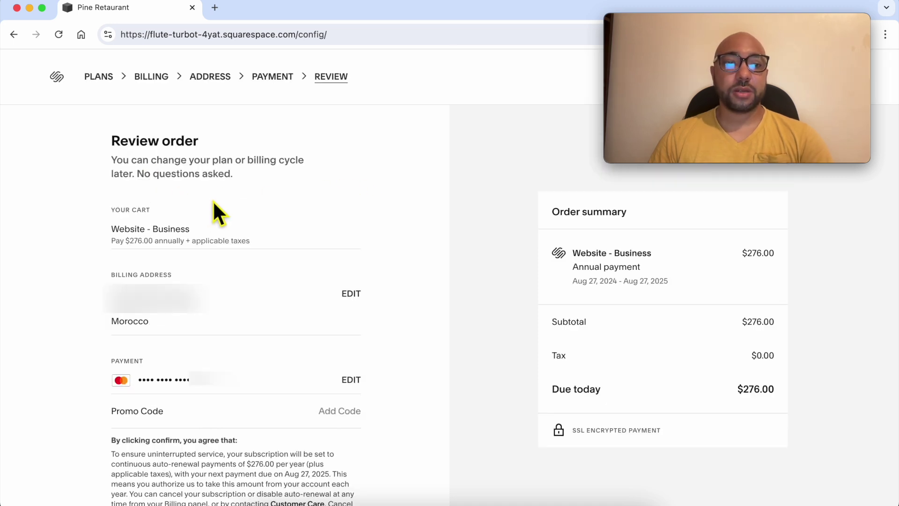
Review the cart, billing address, payment method and amount due, and confirm payment for the annual Business plan.
{"action": "triple_click", "coordinate": [124, 211]}
{"action": "triple_click", "coordinate": [139, 274]}
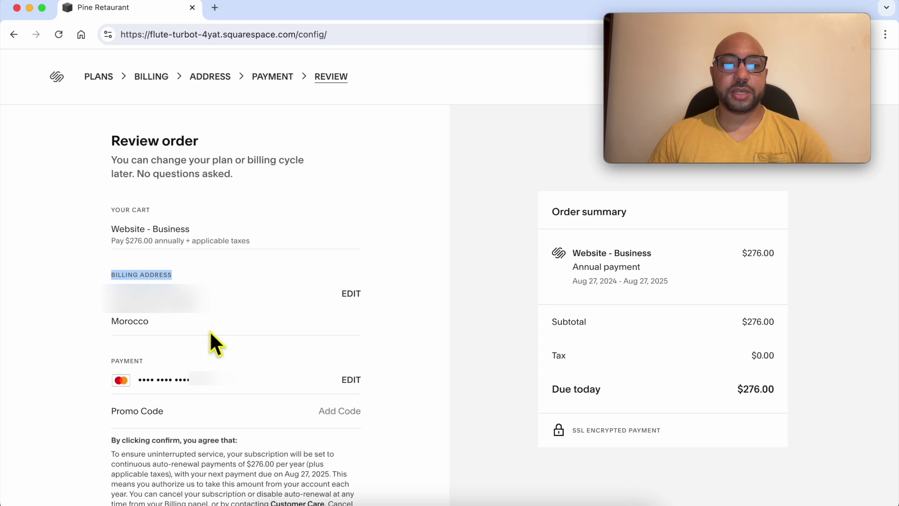
{"action": "triple_click", "coordinate": [138, 360]}
{"action": "scroll", "coordinate": [241, 346], "scroll_direction": "down", "scroll_amount": 2}
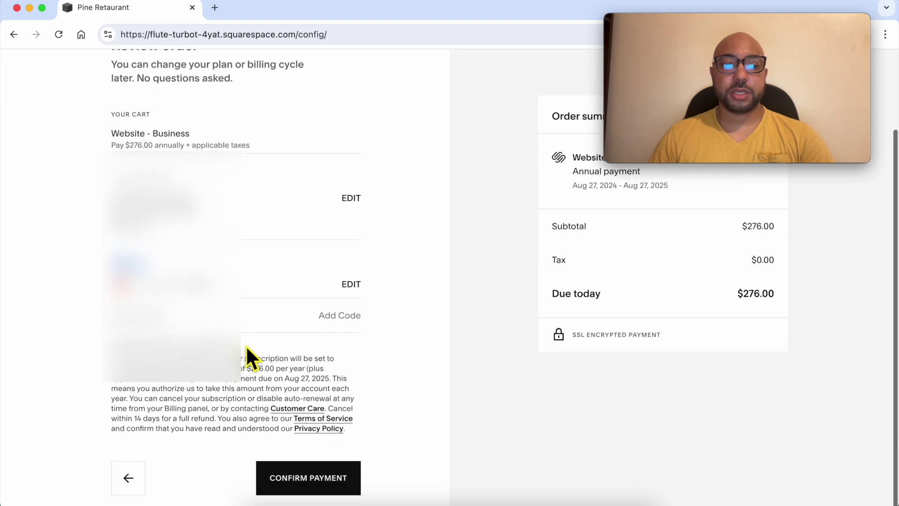
{"action": "triple_click", "coordinate": [593, 300]}
{"action": "triple_click", "coordinate": [749, 293]}
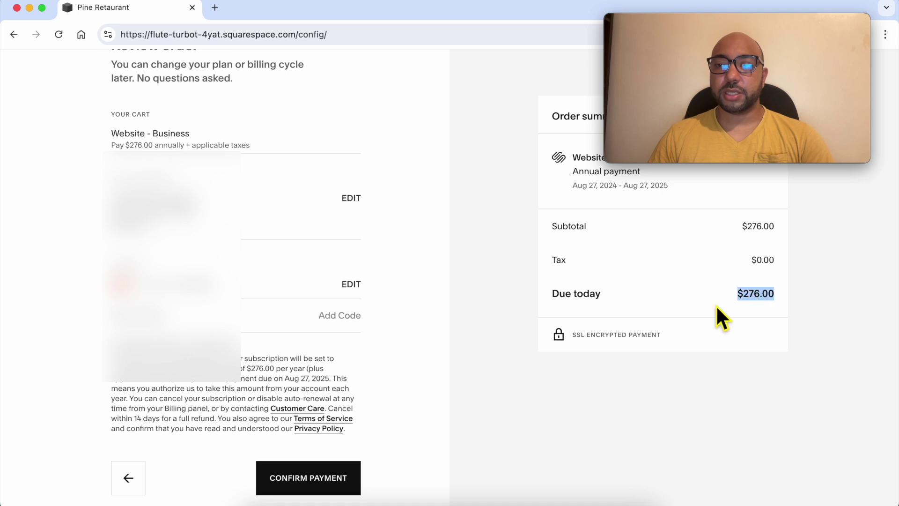
{"action": "left_click", "coordinate": [325, 483]}
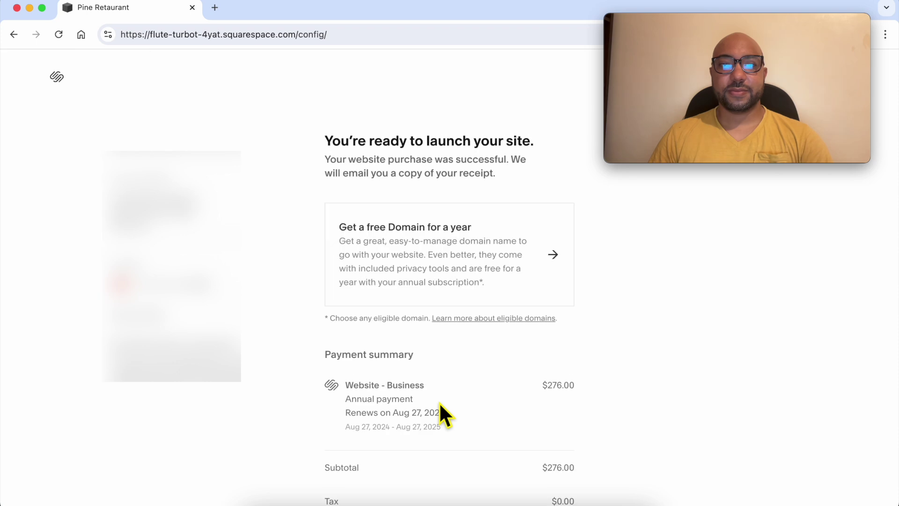
{"action": "left_click_drag", "start_coordinate": [349, 161], "coordinate": [476, 168]}
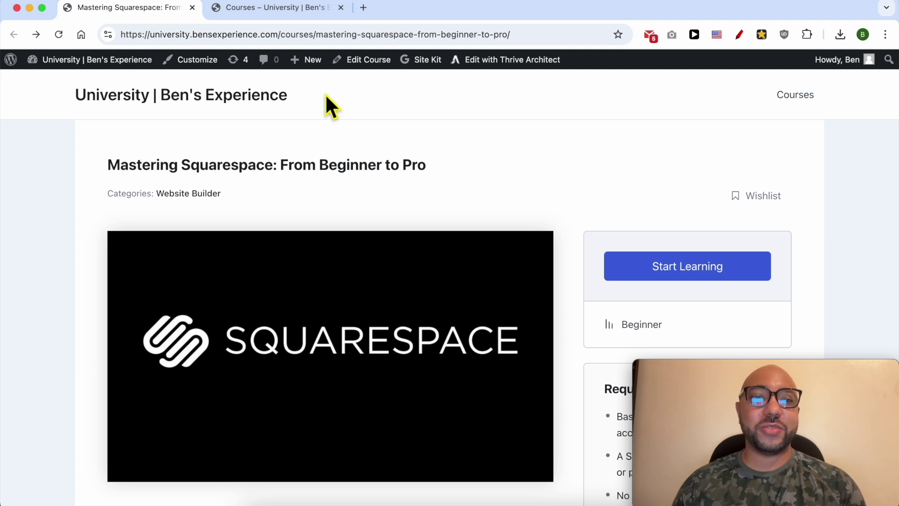
Examine the Mastering Squarespace: From Beginner to Pro course page, including its description, learning goals and course content.
{"action": "triple_click", "coordinate": [327, 96]}
{"action": "left_click", "coordinate": [460, 165]}
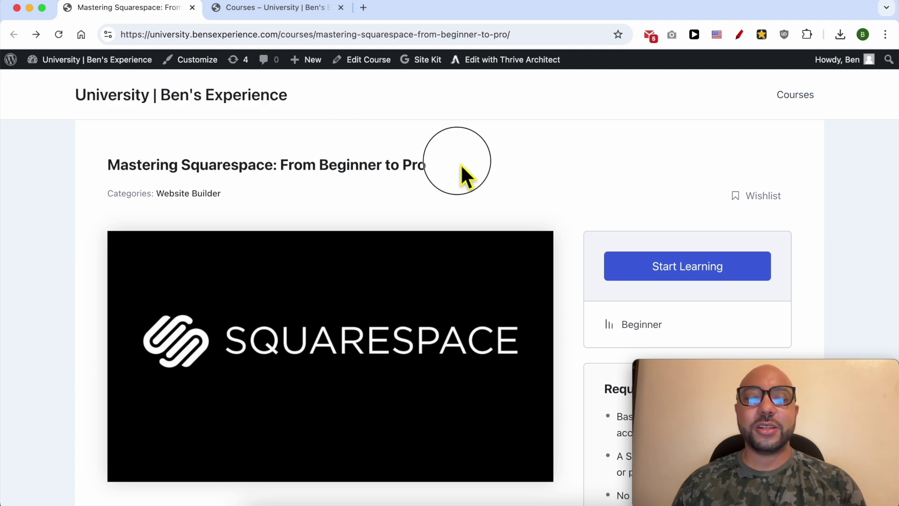
{"action": "triple_click", "coordinate": [446, 165]}
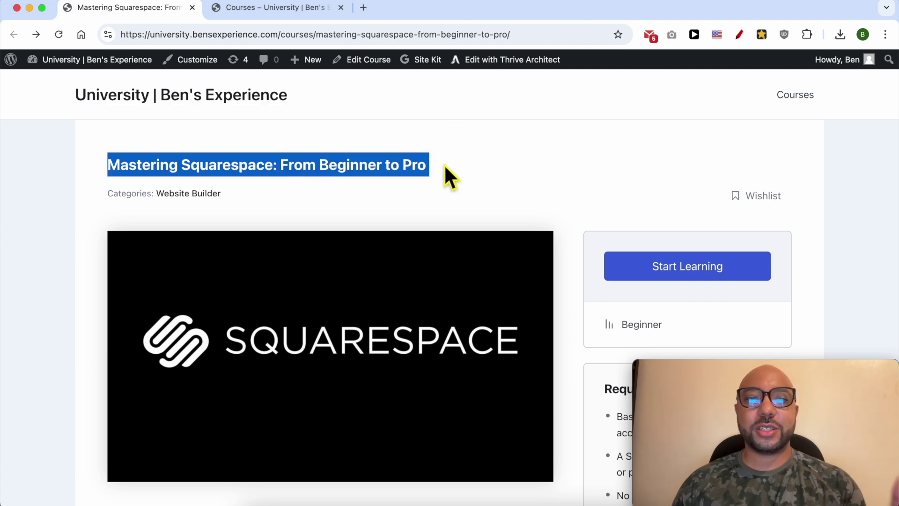
{"action": "left_click", "coordinate": [445, 165]}
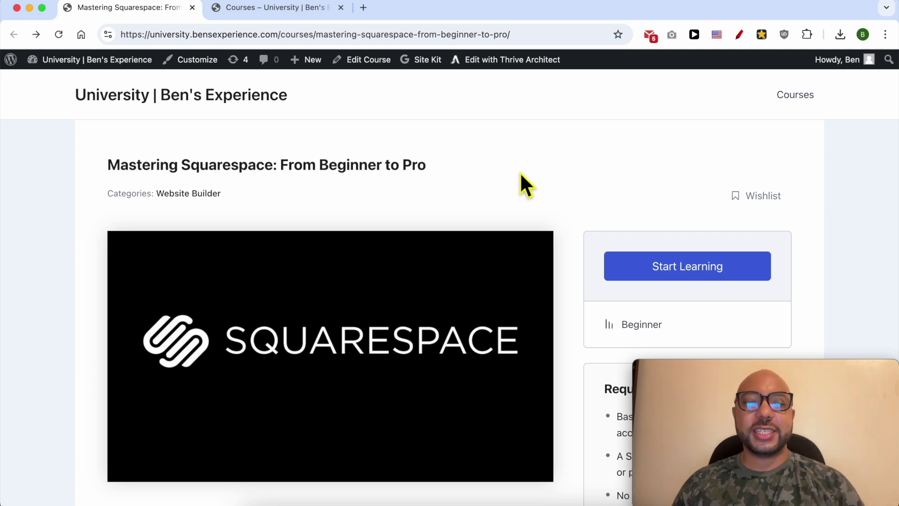
{"action": "scroll", "coordinate": [474, 206], "scroll_direction": "down", "scroll_amount": 5}
{"action": "scroll", "coordinate": [382, 305], "scroll_direction": "down", "scroll_amount": 3}
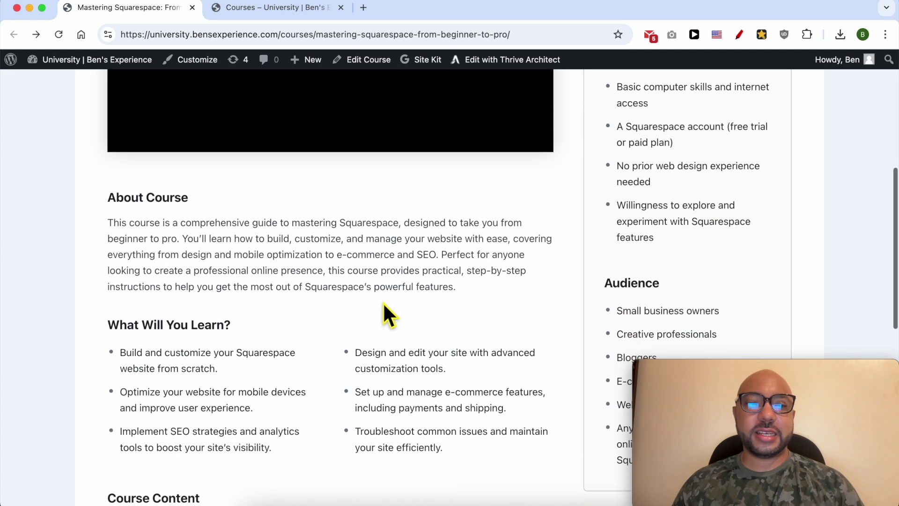
{"action": "scroll", "coordinate": [384, 310], "scroll_direction": "down", "scroll_amount": 5}
{"action": "scroll", "coordinate": [233, 370], "scroll_direction": "down", "scroll_amount": 1}
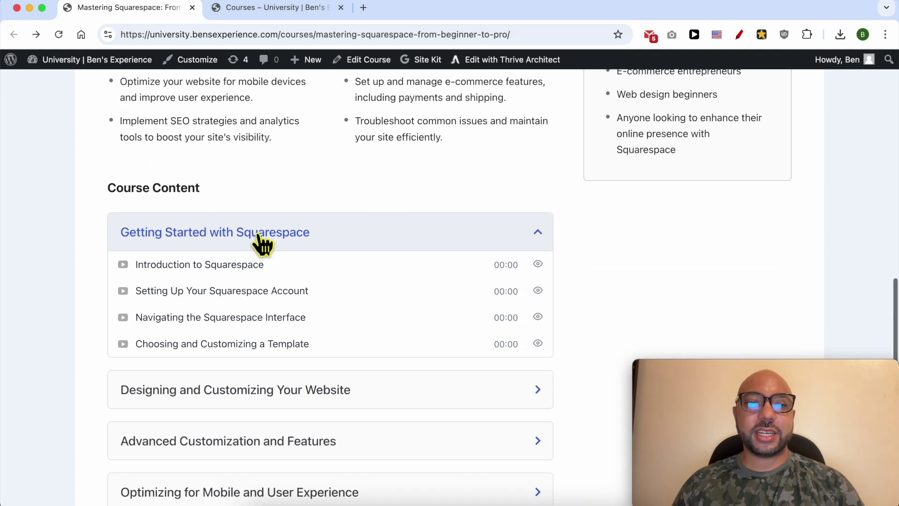
{"action": "scroll", "coordinate": [231, 396], "scroll_direction": "down", "scroll_amount": 3}
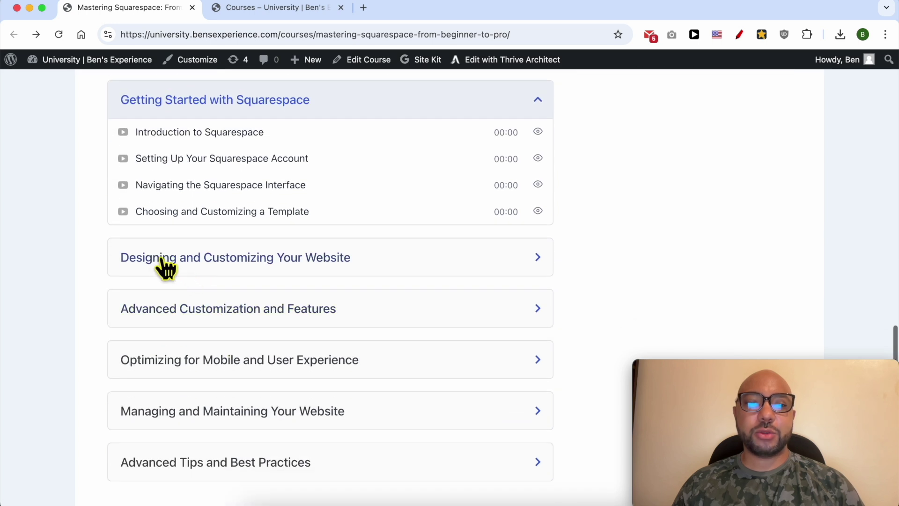
Expand the remaining course modules, from Designing and Customizing Your Website to Advanced Tips and Best Practices, and review their lessons.
{"action": "left_click", "coordinate": [322, 265]}
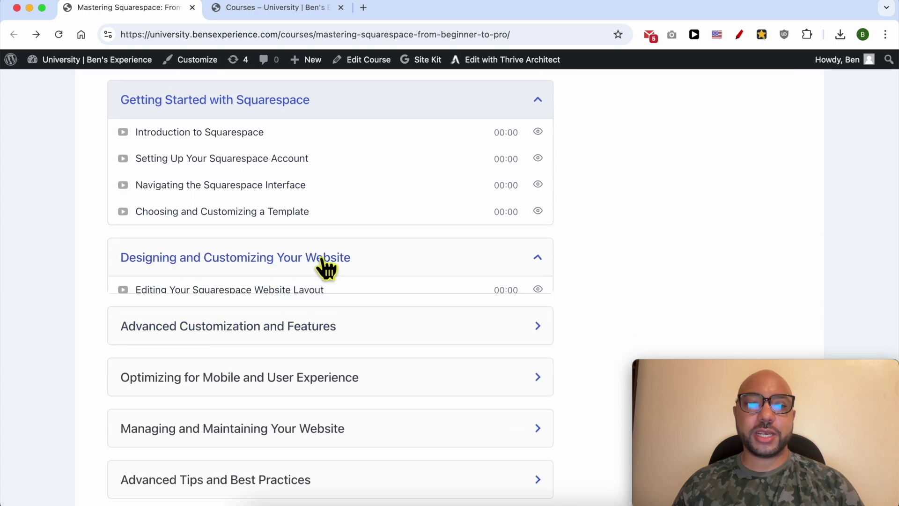
{"action": "left_click", "coordinate": [285, 361]}
{"action": "scroll", "coordinate": [277, 403], "scroll_direction": "down", "scroll_amount": 3}
{"action": "scroll", "coordinate": [245, 276], "scroll_direction": "down", "scroll_amount": 3}
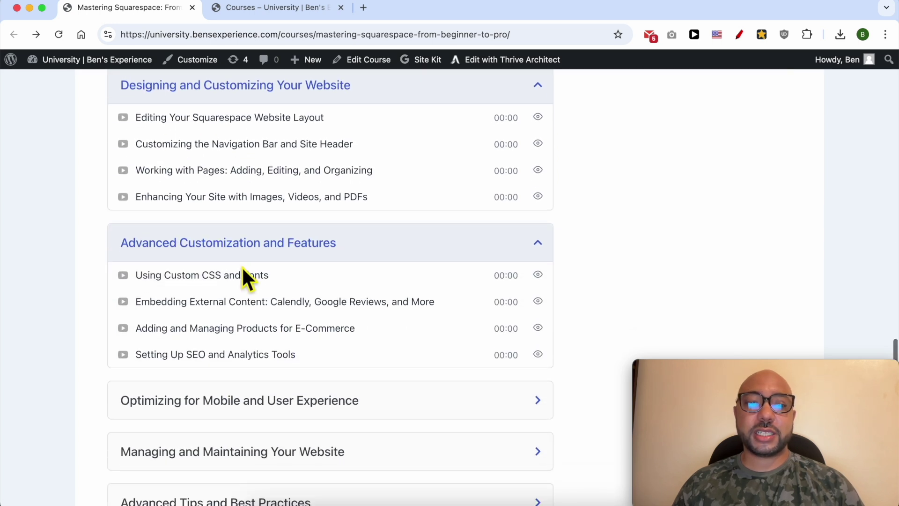
{"action": "left_click", "coordinate": [180, 302]}
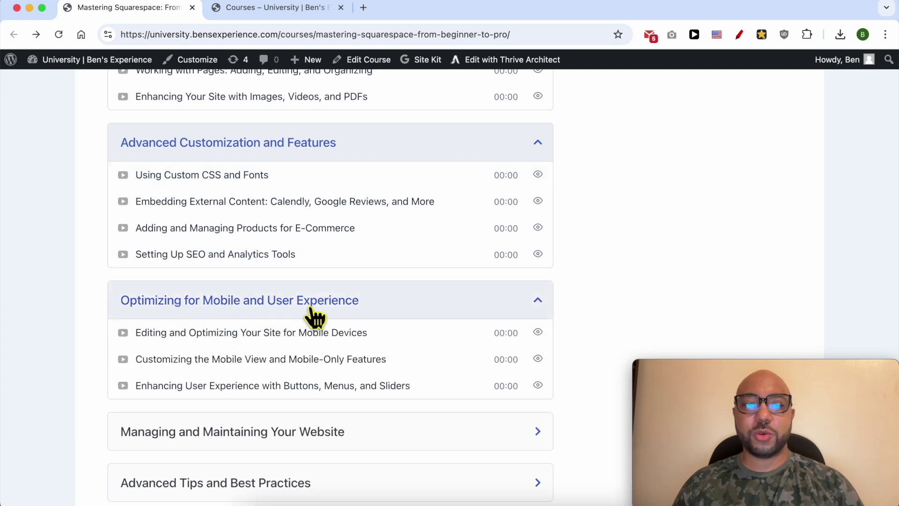
{"action": "scroll", "coordinate": [340, 317], "scroll_direction": "down", "scroll_amount": 2}
{"action": "left_click", "coordinate": [206, 354]}
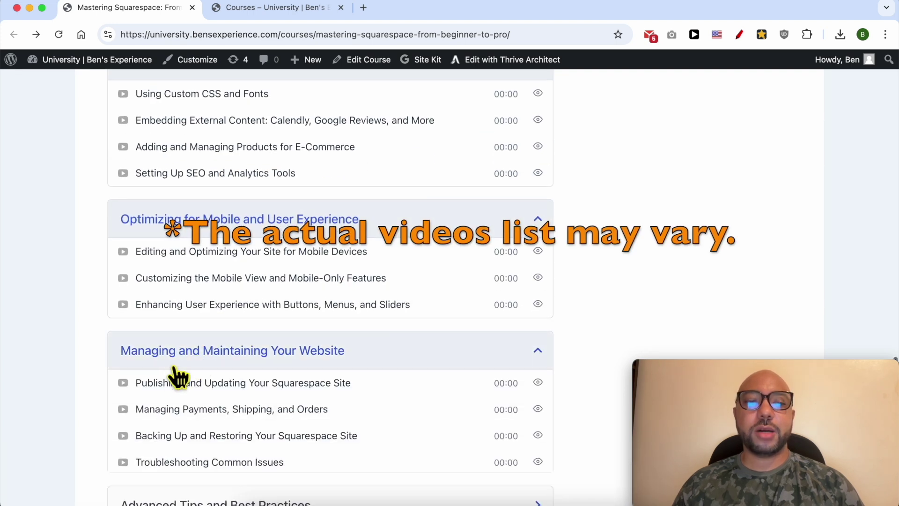
{"action": "scroll", "coordinate": [173, 379], "scroll_direction": "down", "scroll_amount": 3}
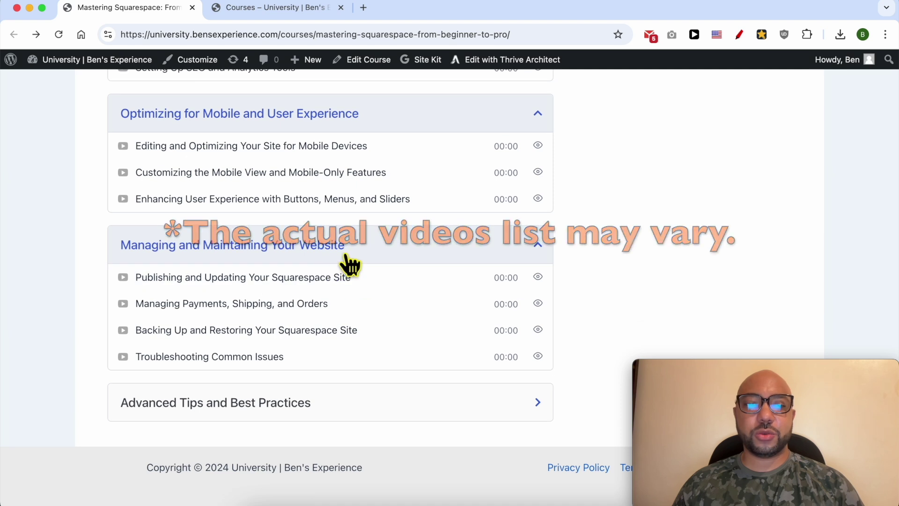
{"action": "left_click", "coordinate": [246, 407]}
{"action": "scroll", "coordinate": [281, 328], "scroll_direction": "down", "scroll_amount": 3}
{"action": "scroll", "coordinate": [257, 255], "scroll_direction": "up", "scroll_amount": 15}
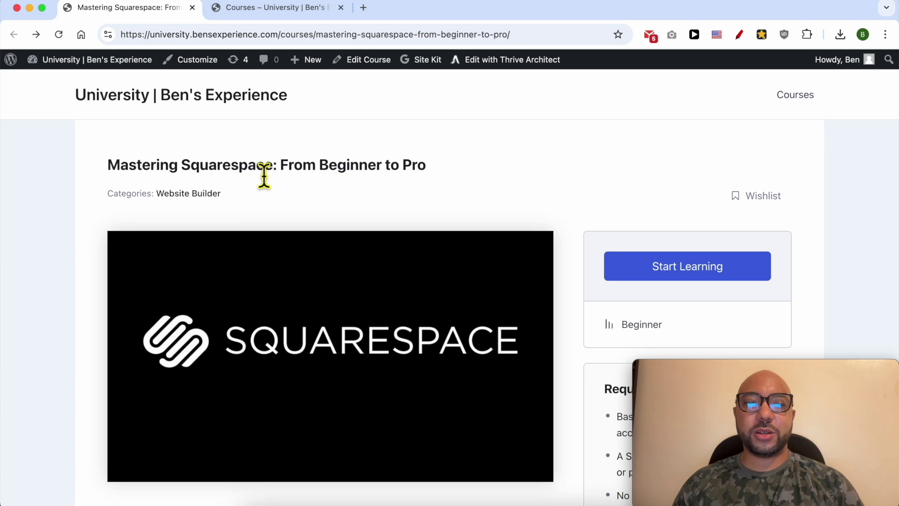
Browse the full Courses catalogue on the university site and highlight its web address.
{"action": "left_click", "coordinate": [268, 8]}
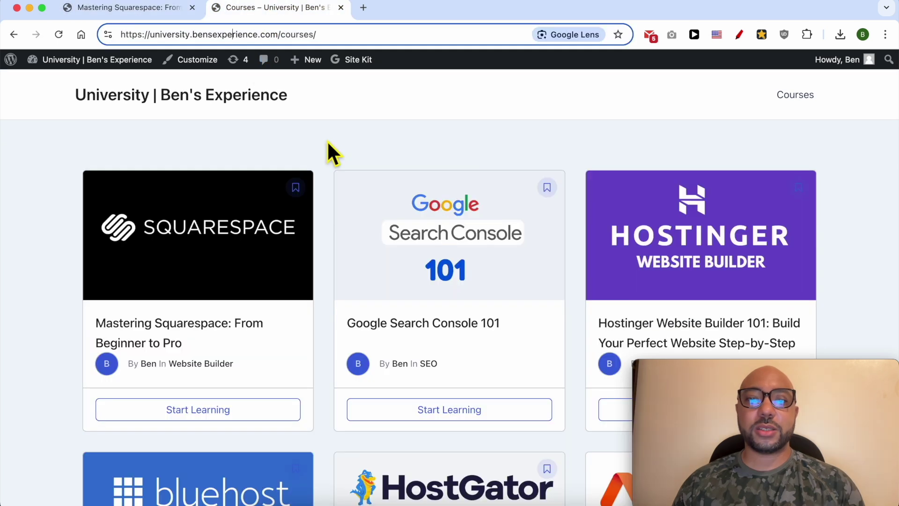
{"action": "scroll", "coordinate": [327, 140], "scroll_direction": "down", "scroll_amount": 3}
{"action": "scroll", "coordinate": [328, 143], "scroll_direction": "down", "scroll_amount": 6}
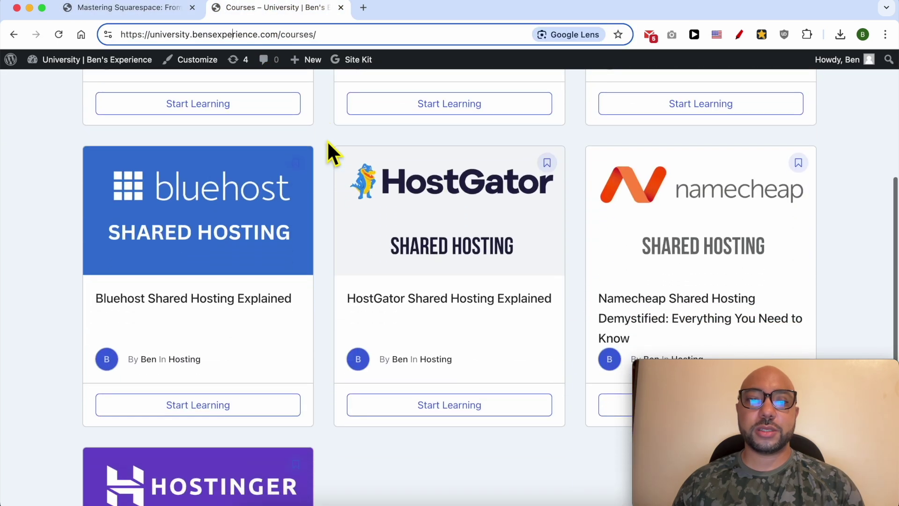
{"action": "scroll", "coordinate": [328, 143], "scroll_direction": "down", "scroll_amount": 4}
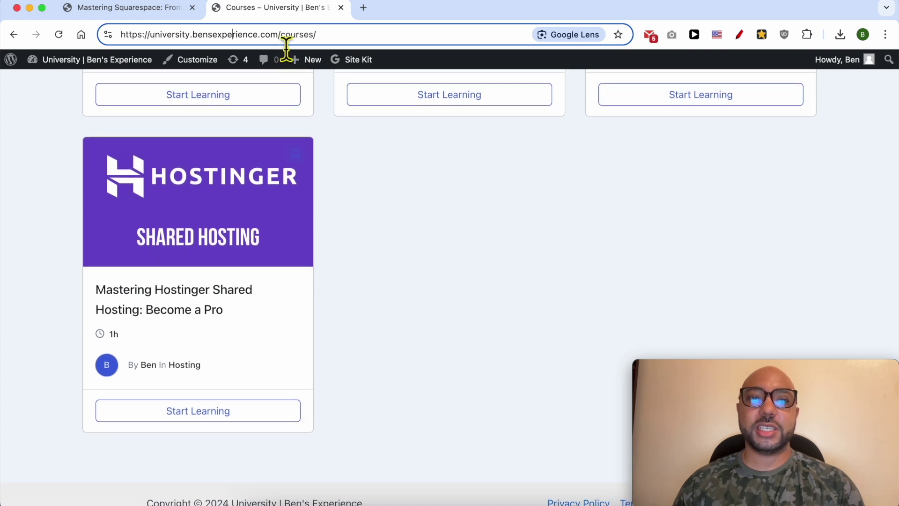
{"action": "left_click_drag", "start_coordinate": [280, 34], "coordinate": [106, 38]}
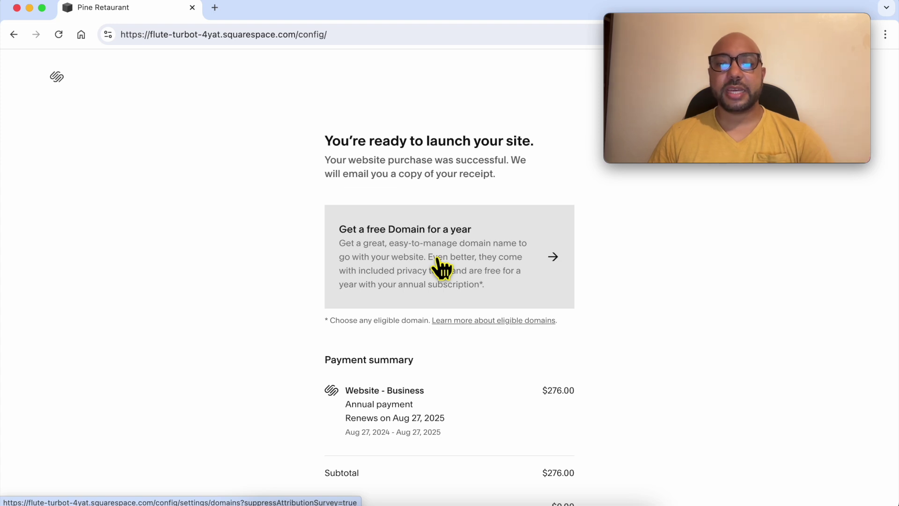
Finish the purchase confirmation in Squarespace and skip the survey on how you heard about the service.
{"action": "scroll", "coordinate": [443, 270], "scroll_direction": "down", "scroll_amount": 5}
{"action": "left_click", "coordinate": [522, 474]}
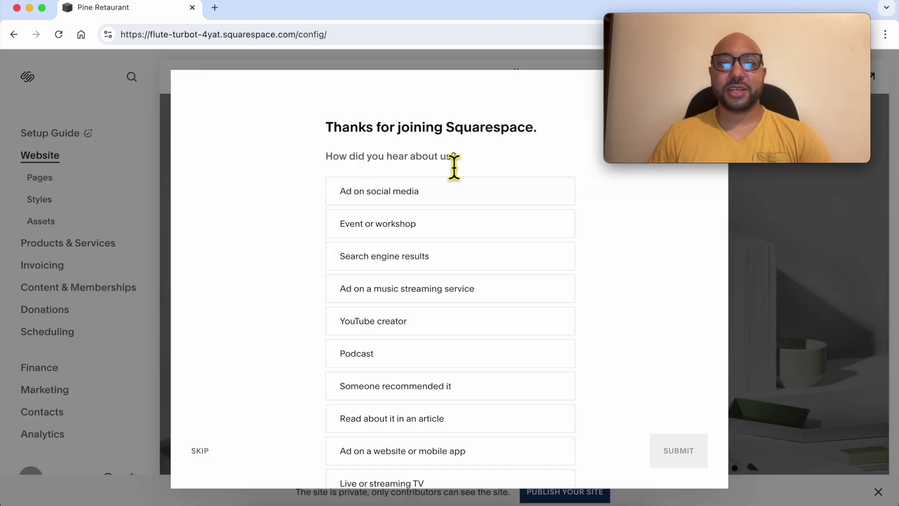
{"action": "left_click", "coordinate": [200, 451]}
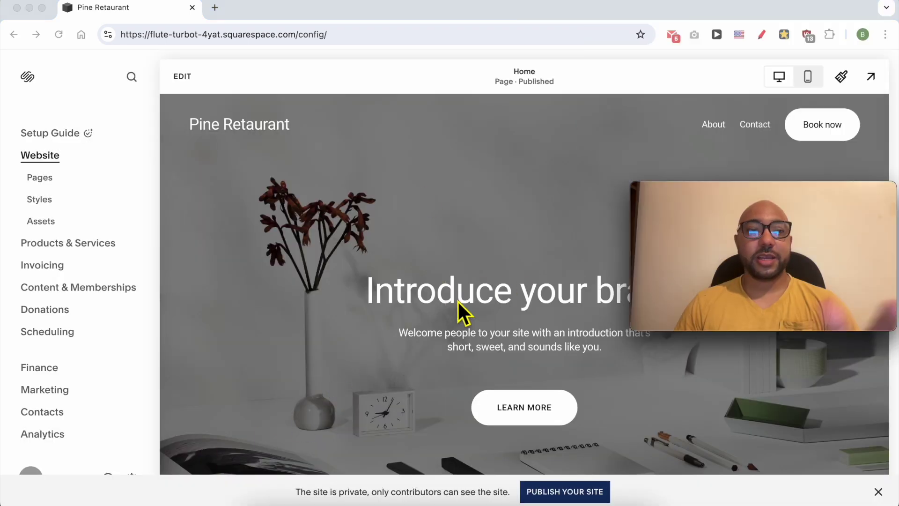
Bring up the site's publishing options and open its built-in address, flute-turbot-4yat.squarespace.com, in a new tab.
{"action": "left_click", "coordinate": [569, 497]}
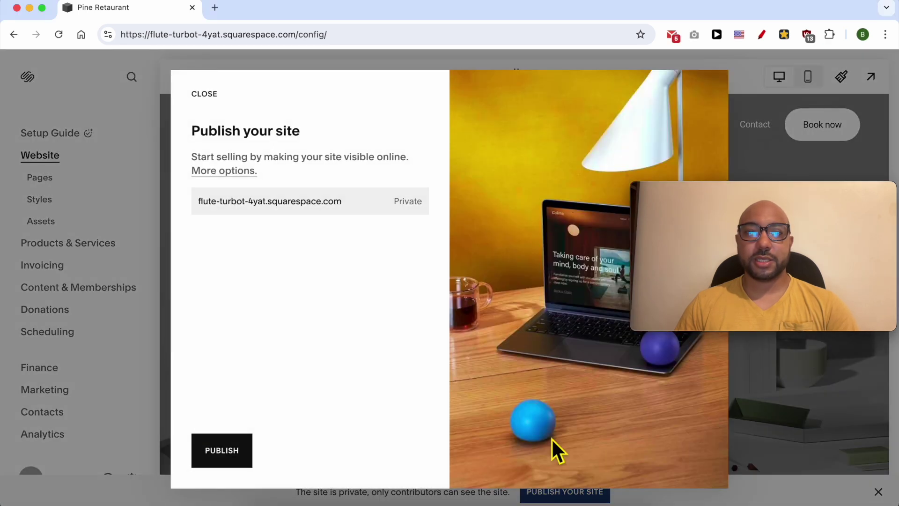
{"action": "left_click", "coordinate": [320, 216]}
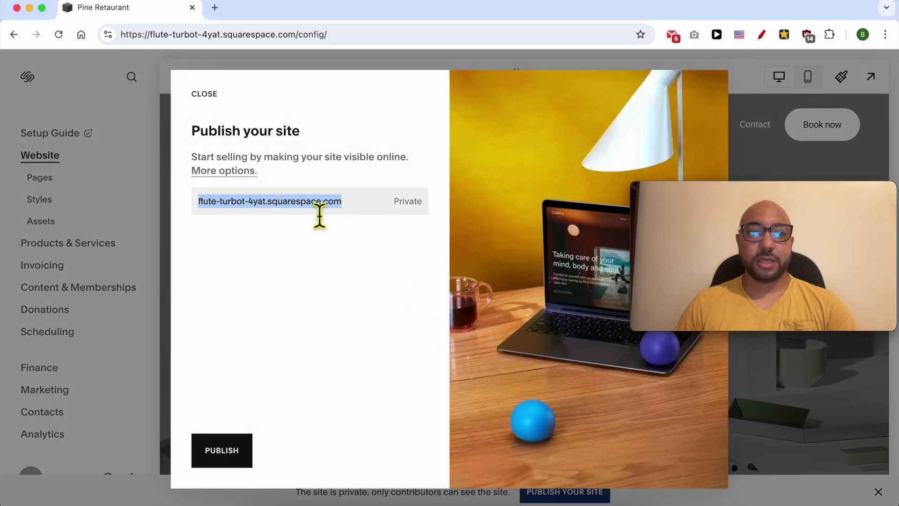
{"action": "right_click", "coordinate": [285, 213]}
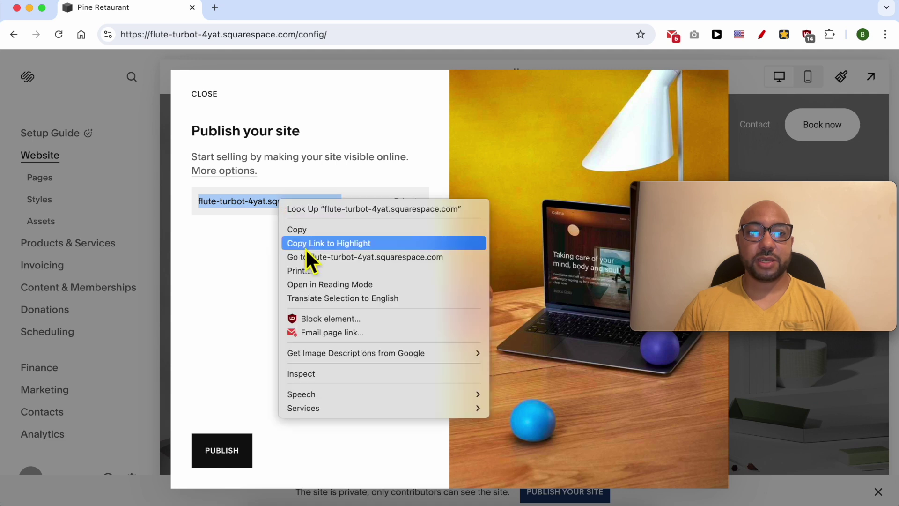
{"action": "left_click", "coordinate": [245, 434]}
{"action": "right_click", "coordinate": [264, 208]}
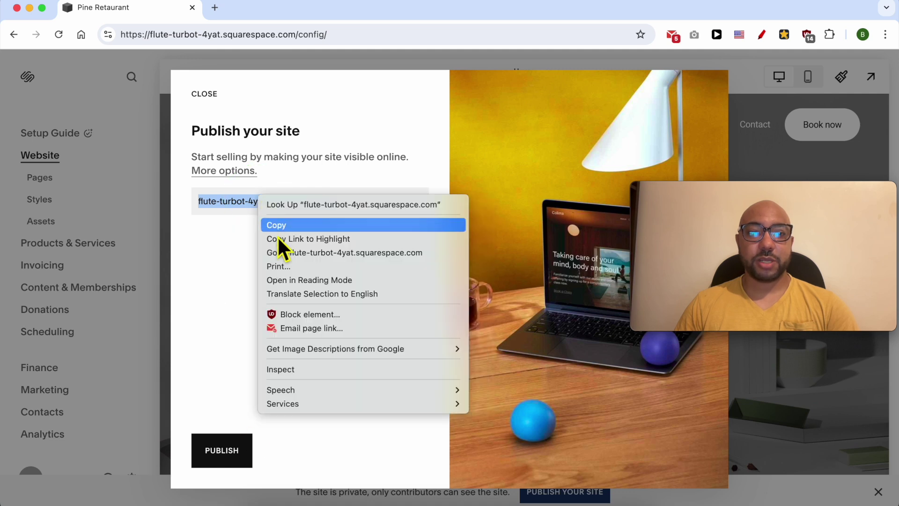
{"action": "left_click", "coordinate": [282, 254]}
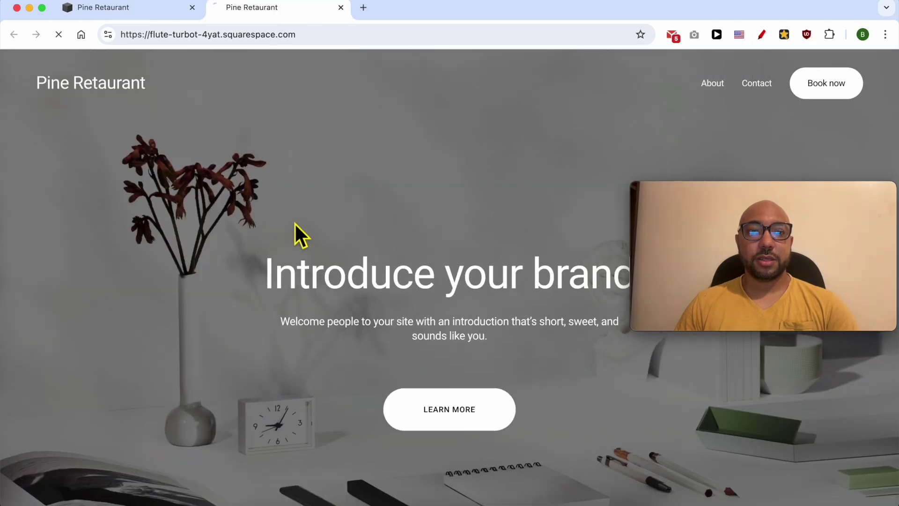
Publish the site at its built-in Squarespace address and dismiss the confirmation.
{"action": "left_click", "coordinate": [126, 11]}
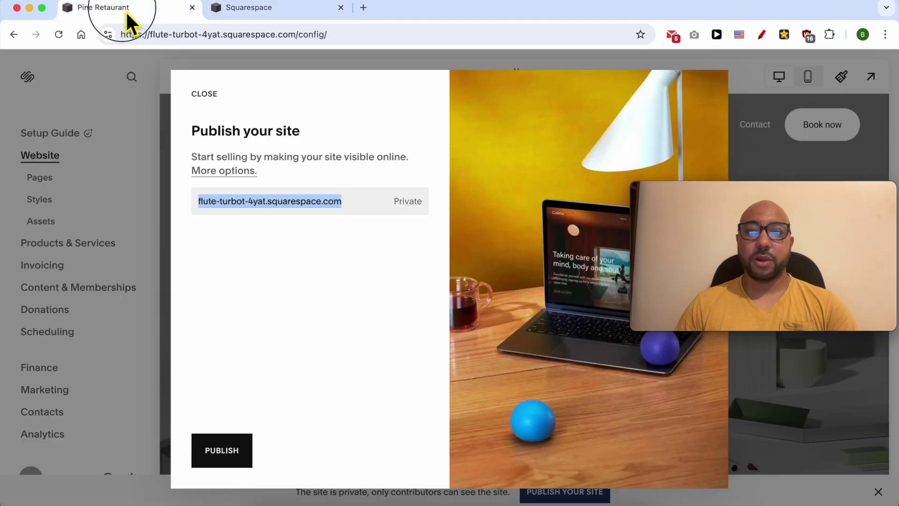
{"action": "left_click", "coordinate": [223, 451]}
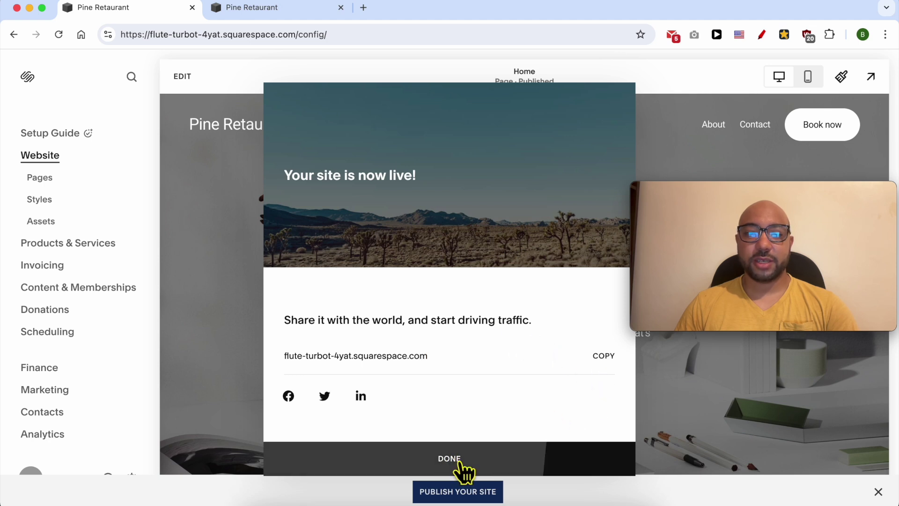
{"action": "left_click", "coordinate": [462, 471]}
View the site's home page full screen and look through its featured products, services and appointment booking sections.
{"action": "left_click", "coordinate": [287, 9]}
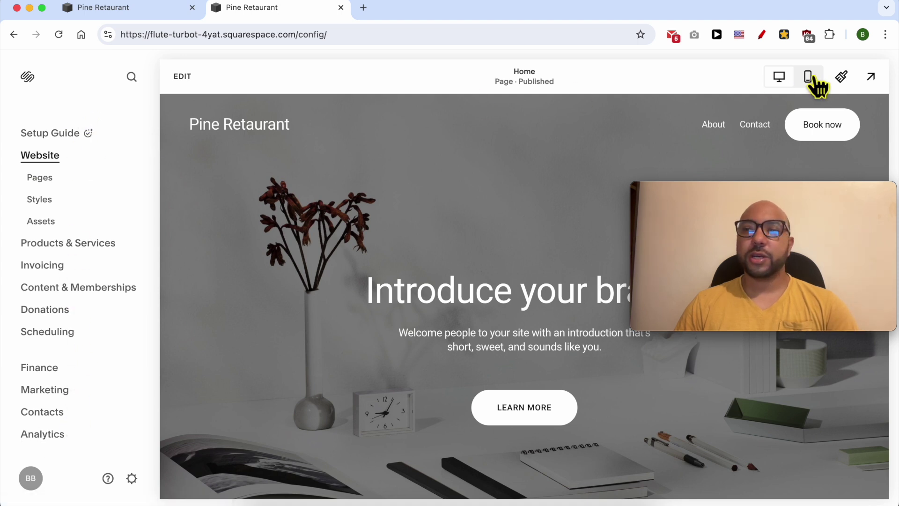
{"action": "left_click", "coordinate": [871, 78]}
{"action": "scroll", "coordinate": [414, 116], "scroll_direction": "down", "scroll_amount": 5}
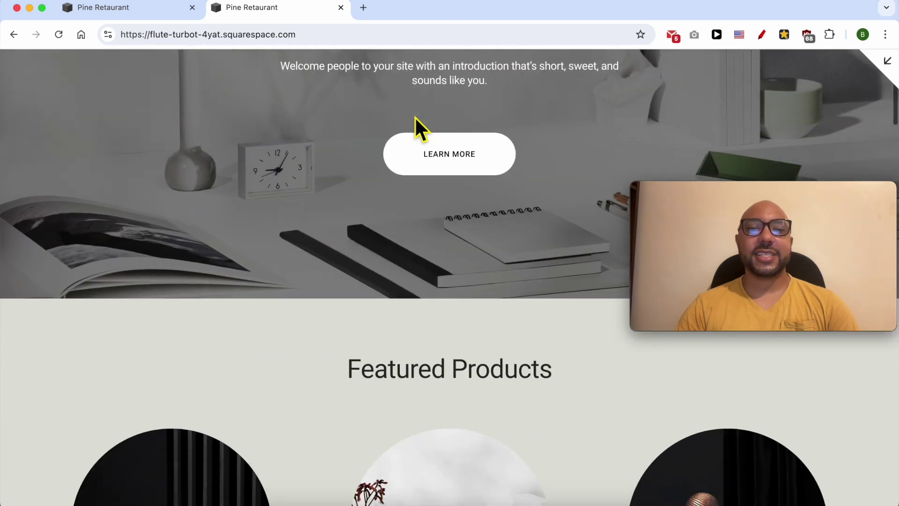
{"action": "scroll", "coordinate": [412, 120], "scroll_direction": "down", "scroll_amount": 5}
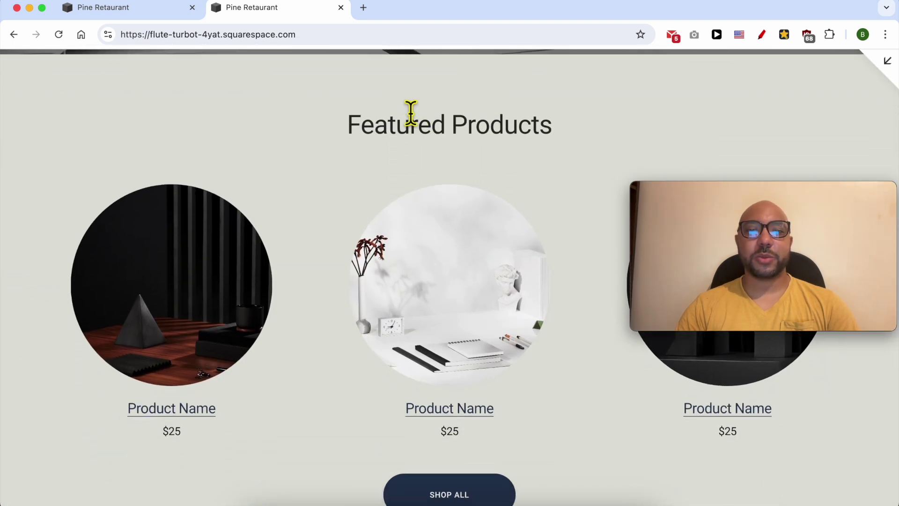
{"action": "scroll", "coordinate": [411, 114], "scroll_direction": "down", "scroll_amount": 10}
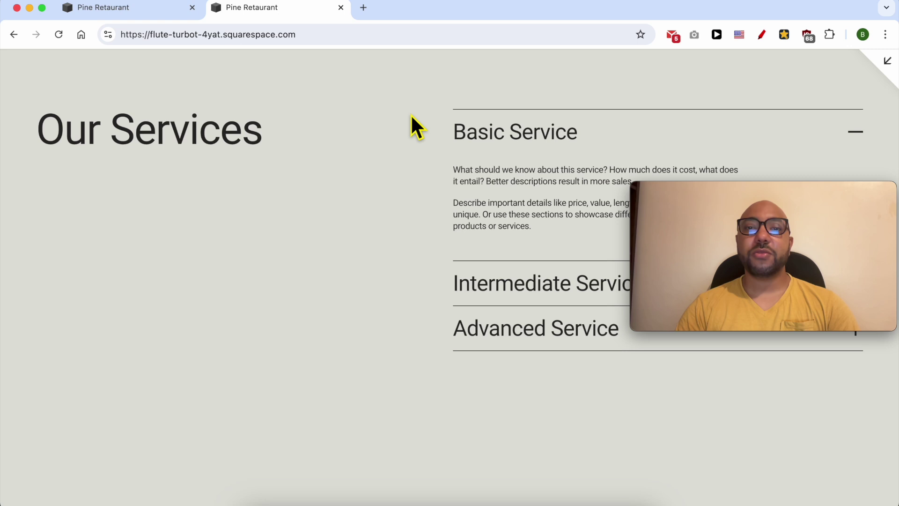
{"action": "scroll", "coordinate": [411, 115], "scroll_direction": "down", "scroll_amount": 10}
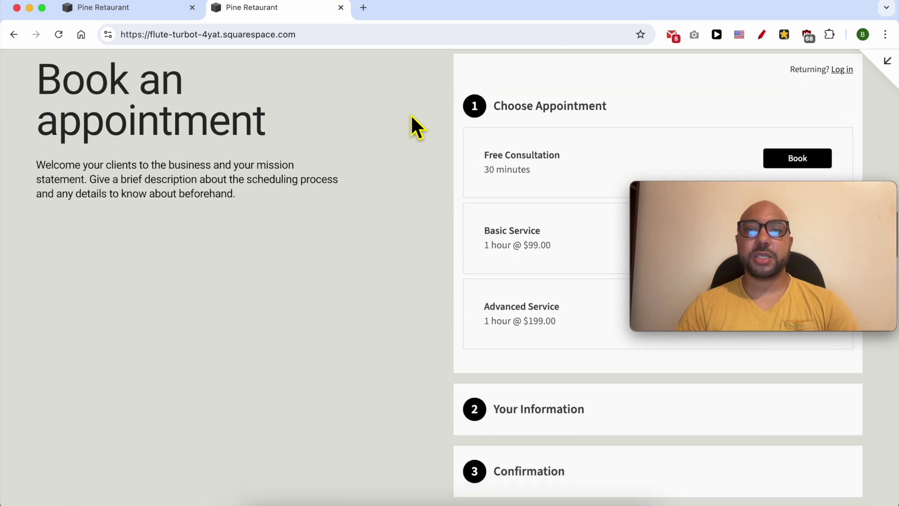
Look through the rest of the home page, from the appointment booking and subscription plans to the brand story and social sections.
{"action": "scroll", "coordinate": [411, 115], "scroll_direction": "down", "scroll_amount": 10}
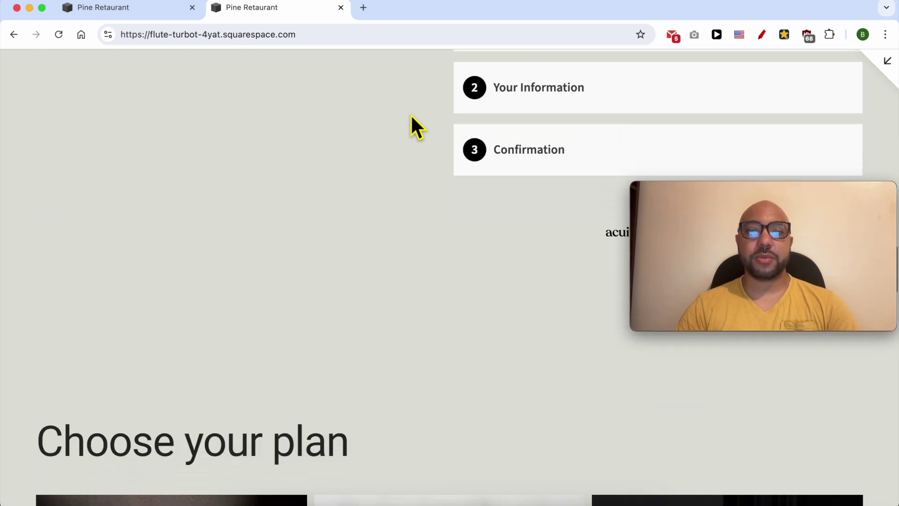
{"action": "scroll", "coordinate": [411, 114], "scroll_direction": "down", "scroll_amount": 3}
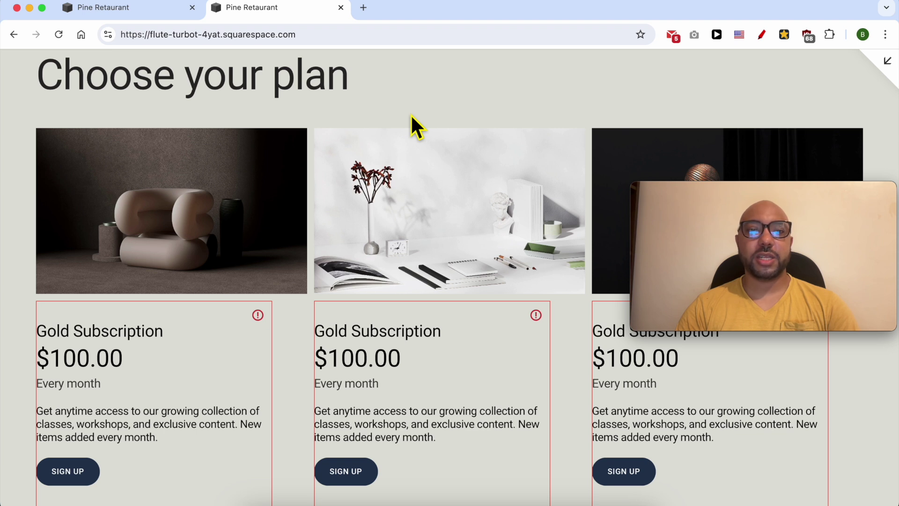
{"action": "scroll", "coordinate": [411, 114], "scroll_direction": "down", "scroll_amount": 12}
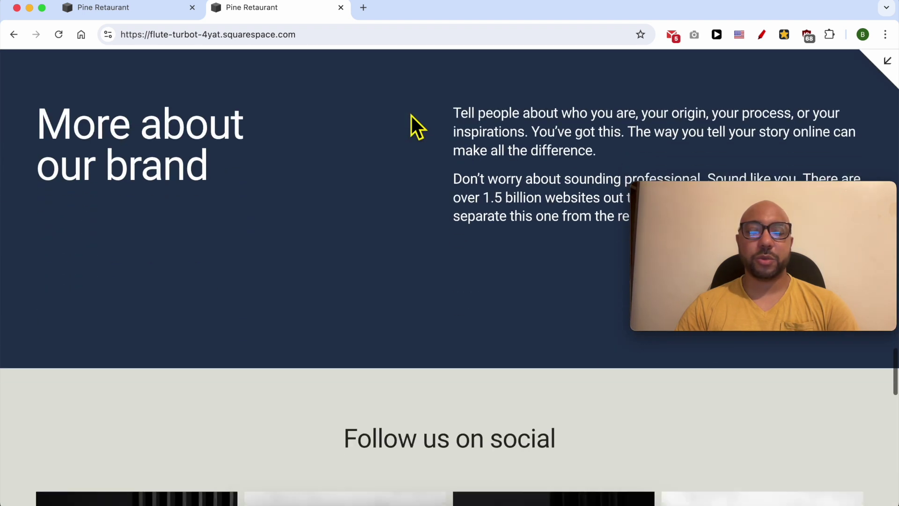
{"action": "scroll", "coordinate": [411, 116], "scroll_direction": "down", "scroll_amount": 7}
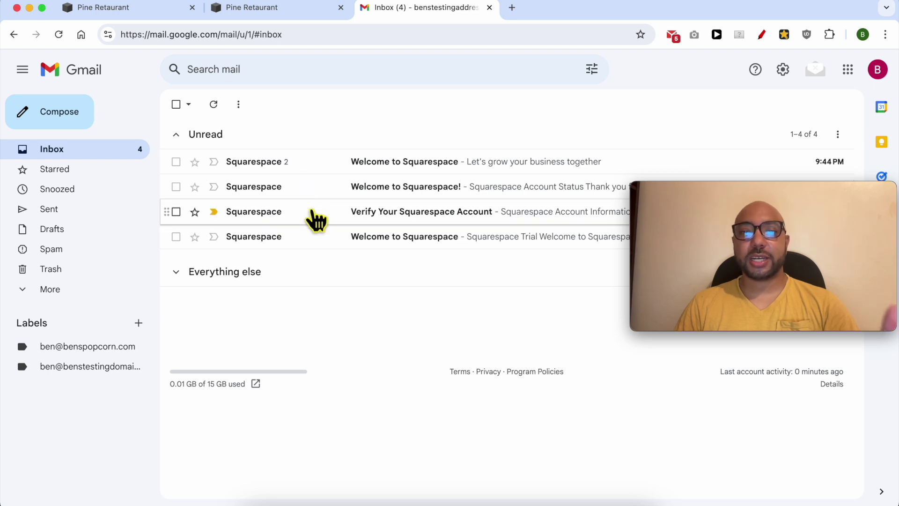
In the Gmail inbox, read the "Verify Your Squarespace Account" message and confirm the account's email address from it.
{"action": "left_click", "coordinate": [316, 220]}
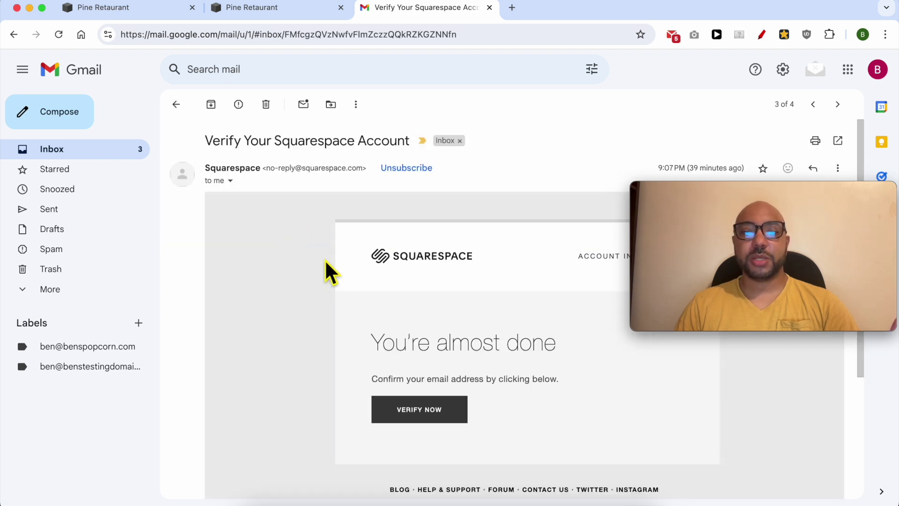
{"action": "left_click", "coordinate": [421, 413]}
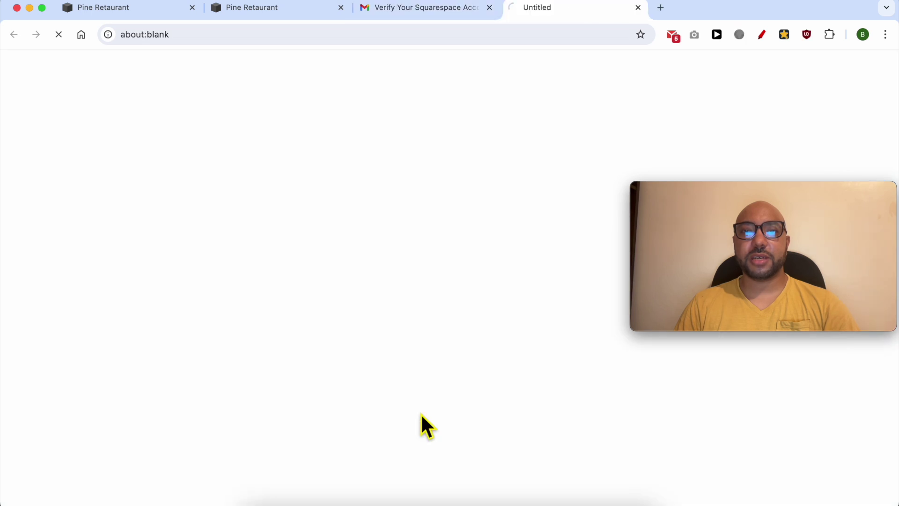